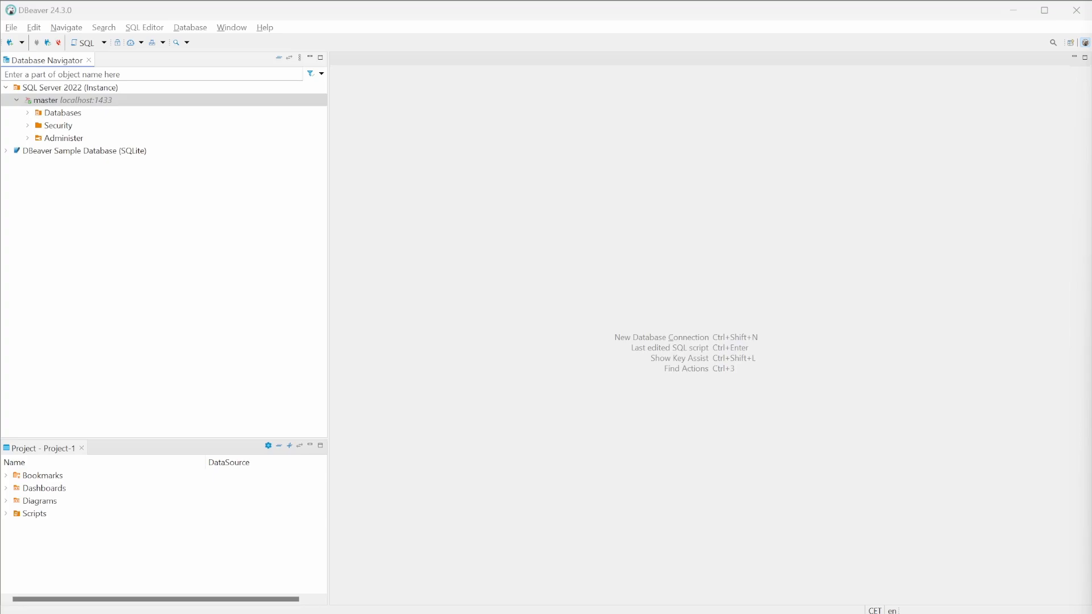
Open an SQL script on the master connection and expand the AdventureWorks database down to its dbo tables.
click(144, 28)
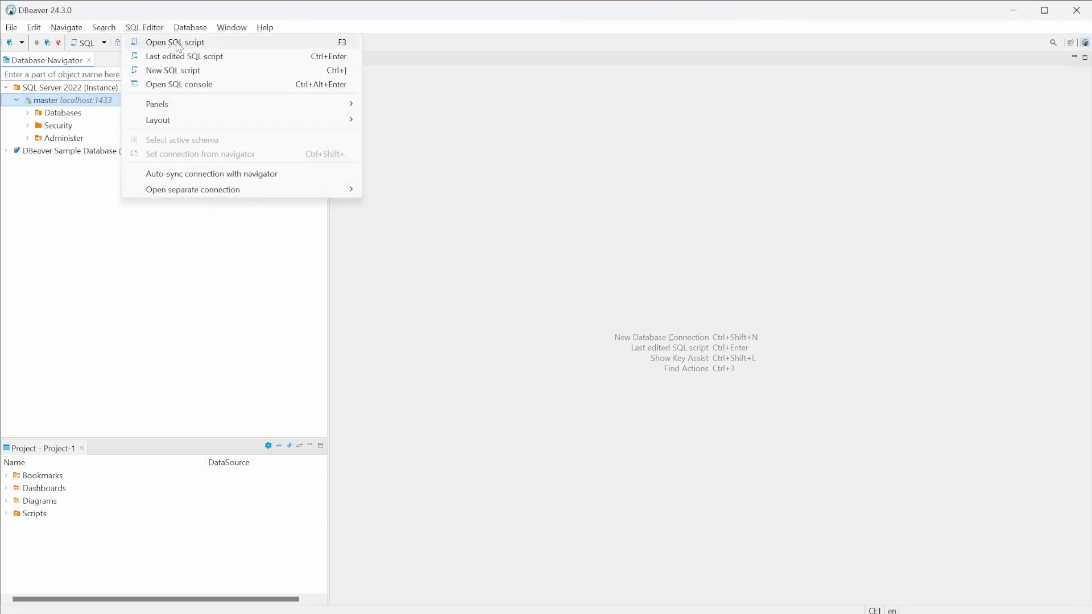
click(175, 42)
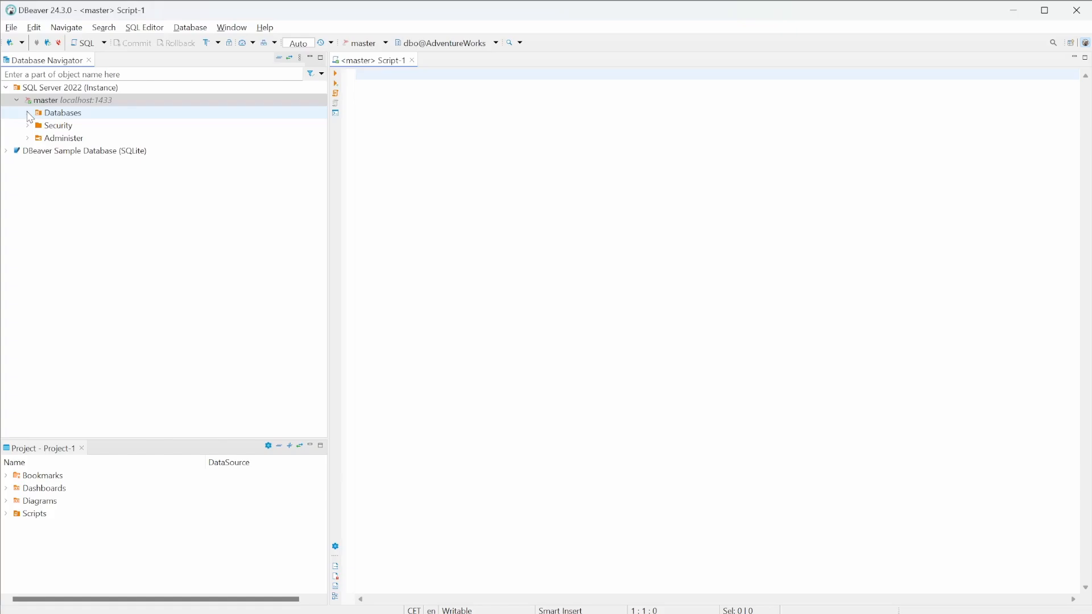
click(29, 116)
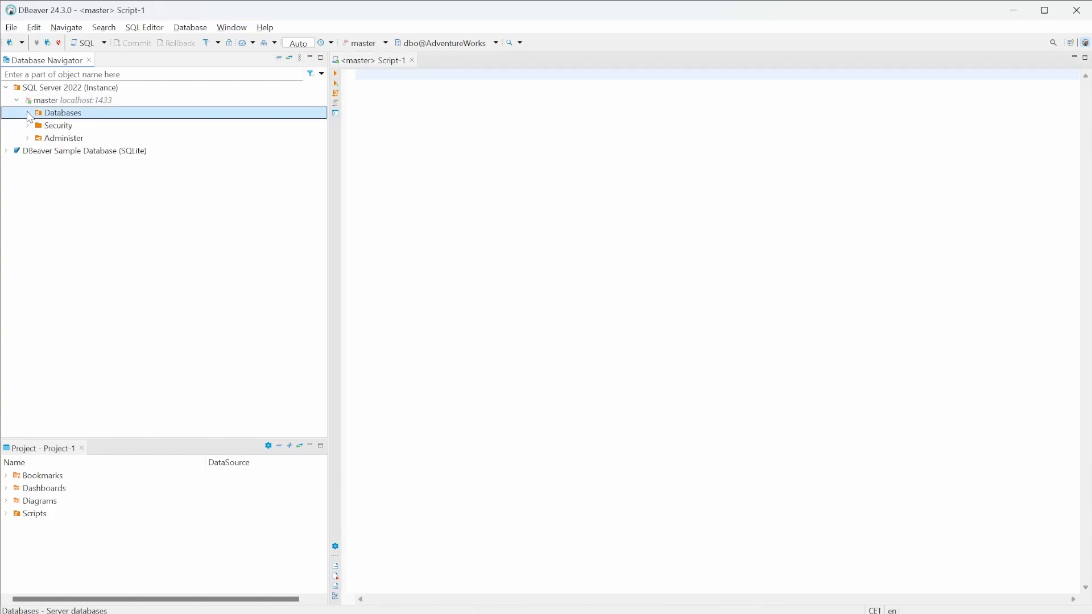
click(28, 114)
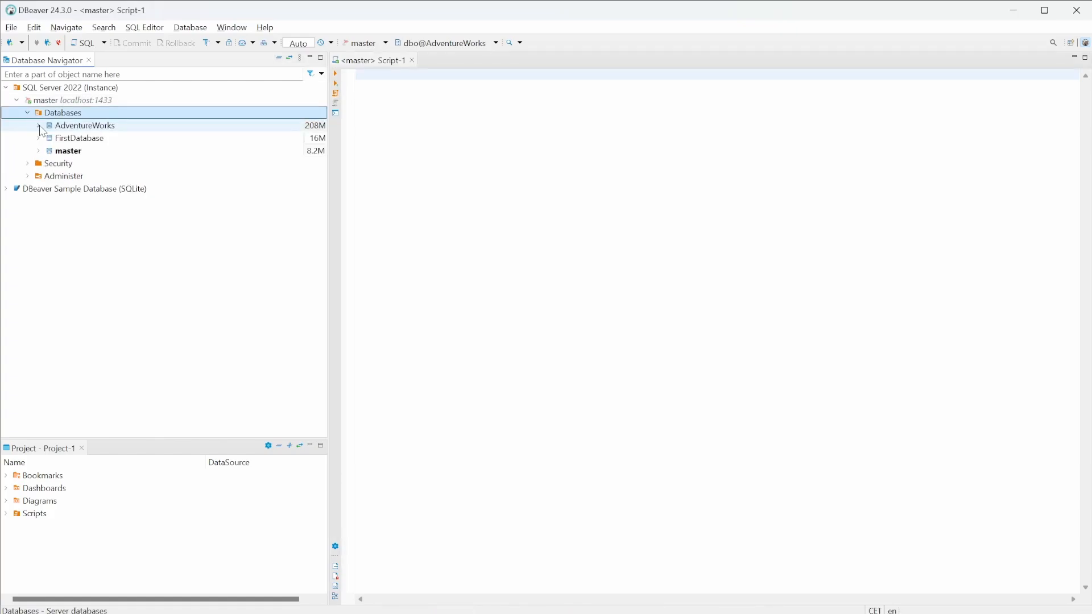
click(39, 125)
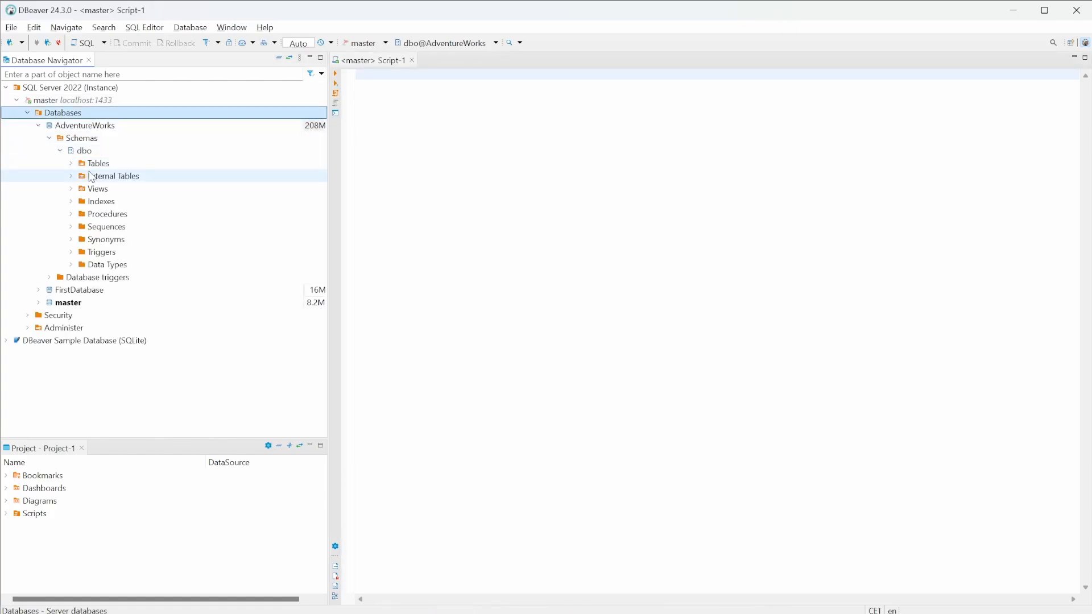
click(73, 166)
click(71, 164)
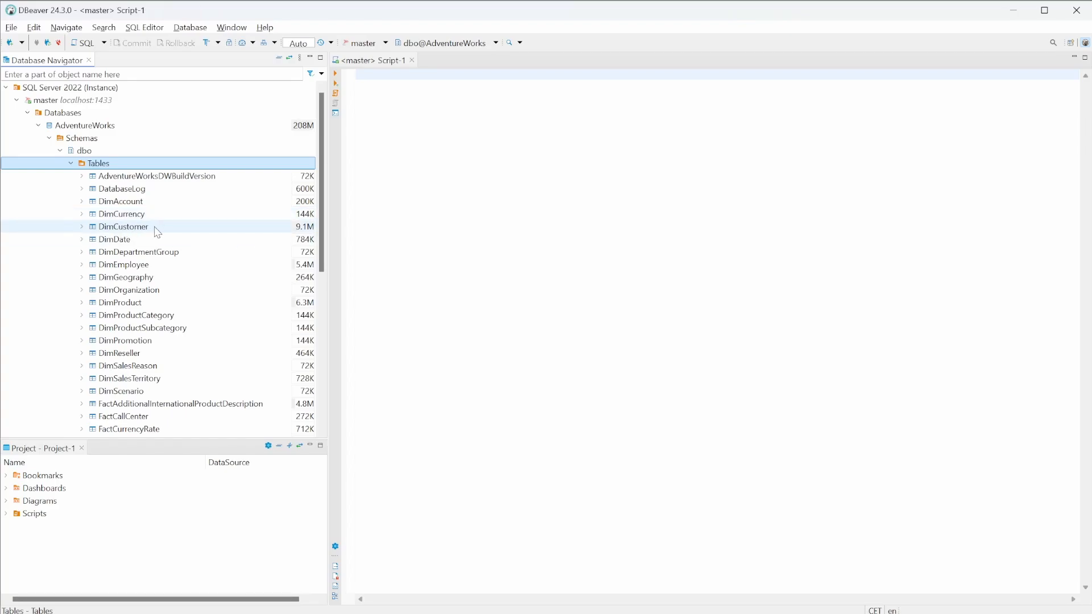
Begin a query in the script with SELECT * and a from clause, leaving empty lines above it.
click(484, 208)
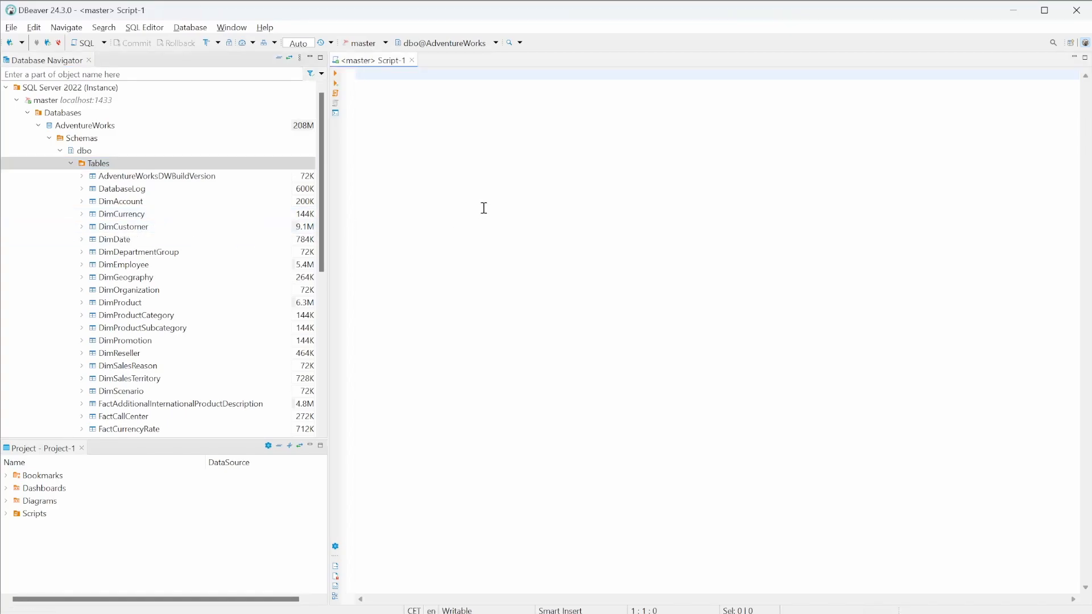
key(Return)
key(Return)
key(Return)
key(Return)
key(Return)
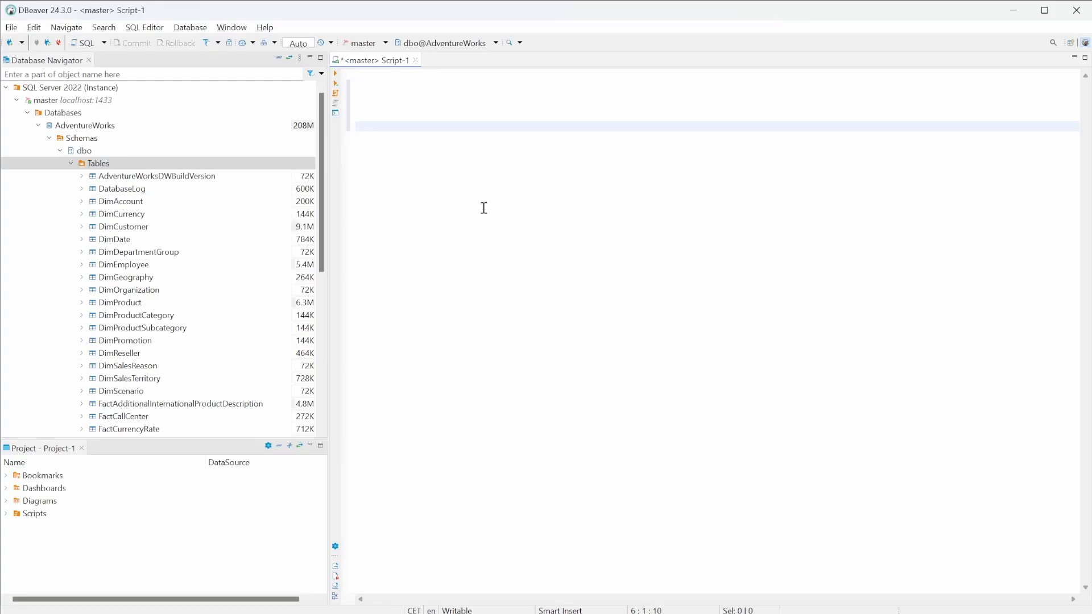
text(S)
key(Return)
key(Return)
text(*)
key(Return)
text(from )
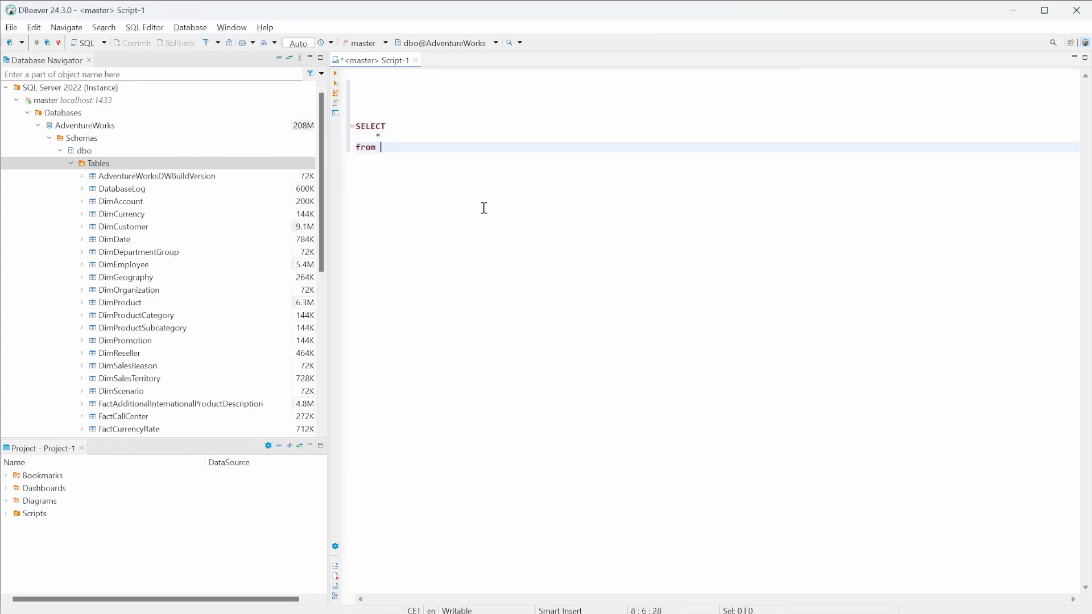
Complete the from clause with the DimCustomer table without an alias and run the query.
text(dim)
key(Down)
key(Down)
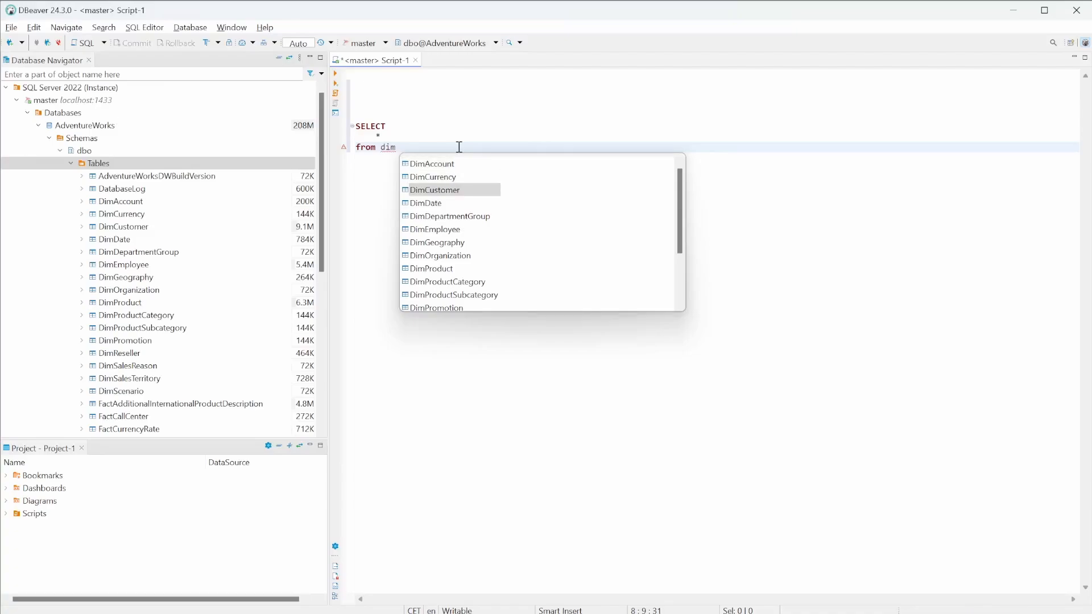
key(Return)
key(BackSpace)
key(BackSpace)
key(BackSpace)
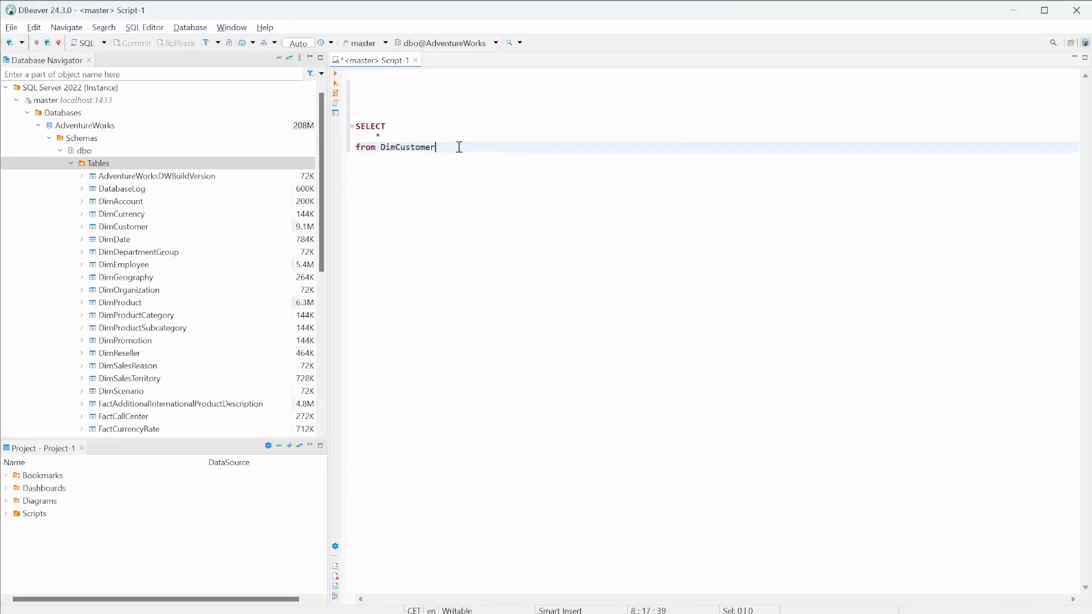
key(ctrl+Return)
mouse_move(506, 583)
mouse_down()
mouse_move(808, 597)
mouse_move(499, 597)
mouse_up()
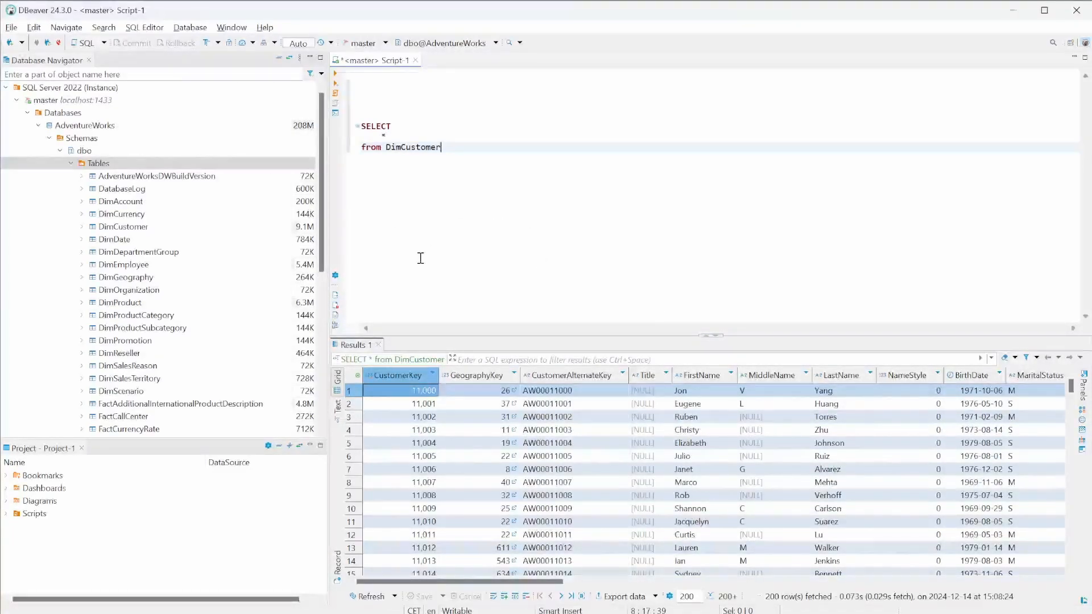
Go from the script's connection settings to the global preferences and open the Appearance settings of the user interface.
click(336, 277)
click(309, 175)
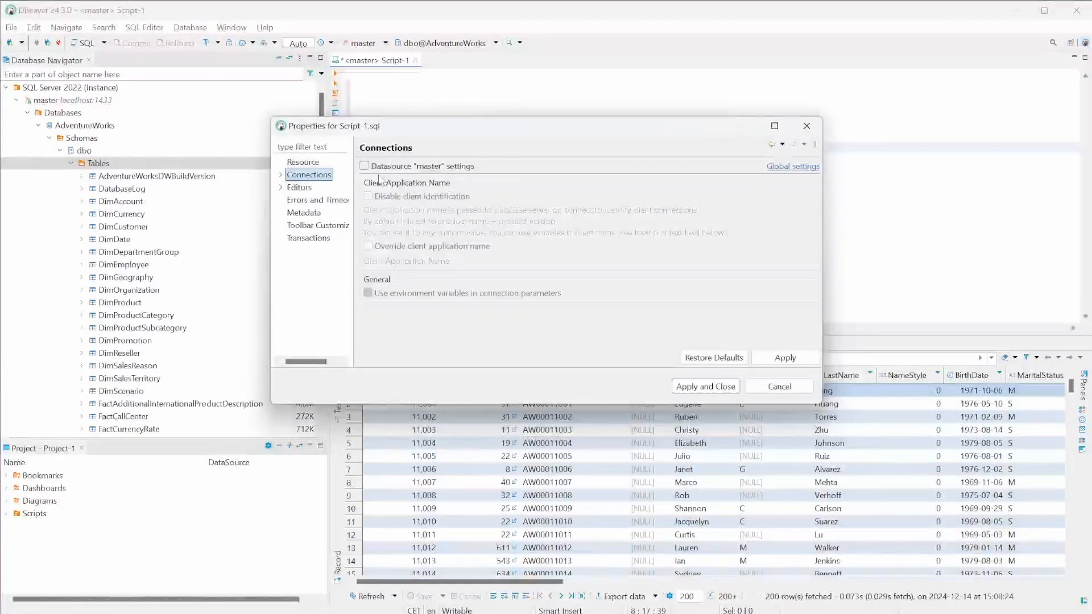
click(785, 174)
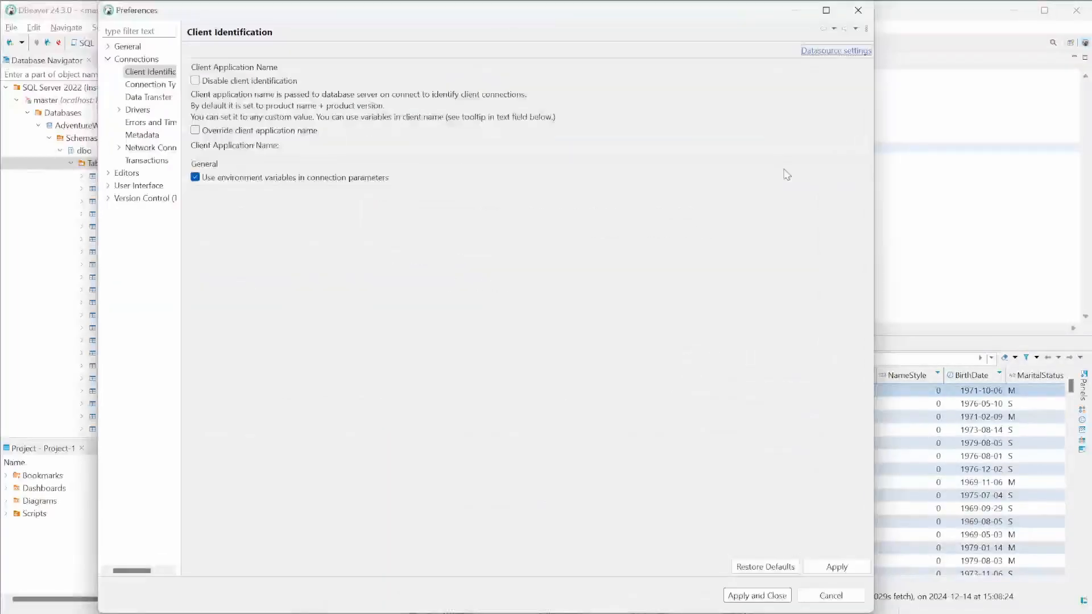
click(130, 185)
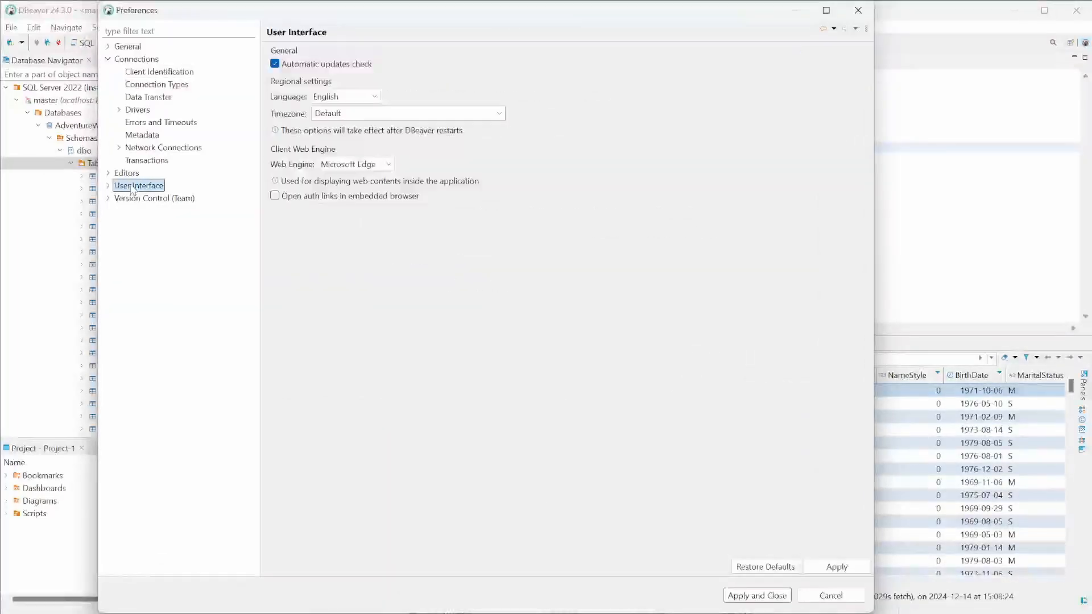
double_click(132, 188)
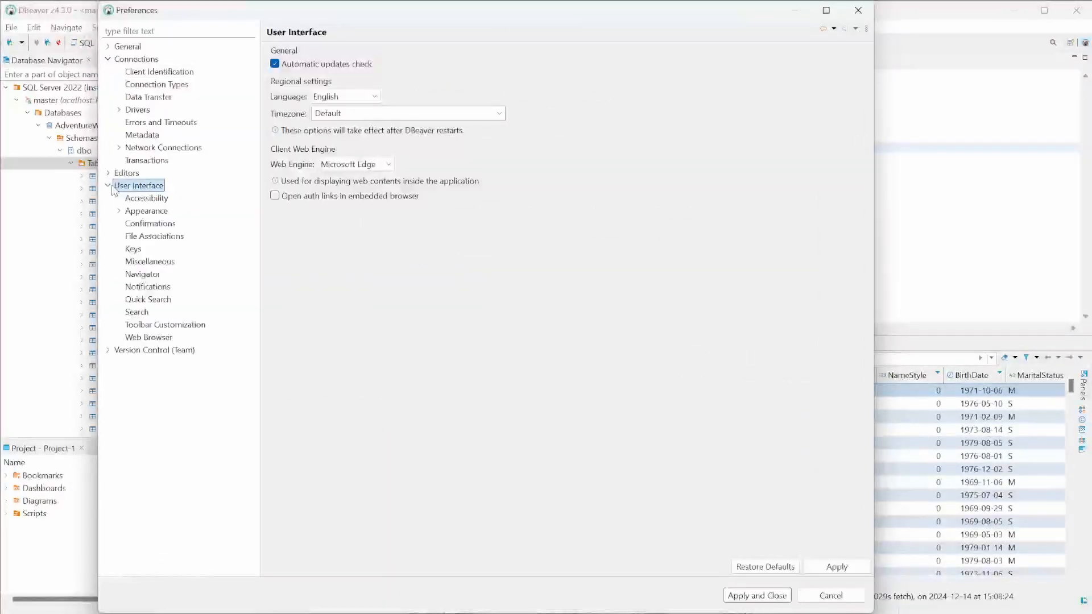
click(167, 211)
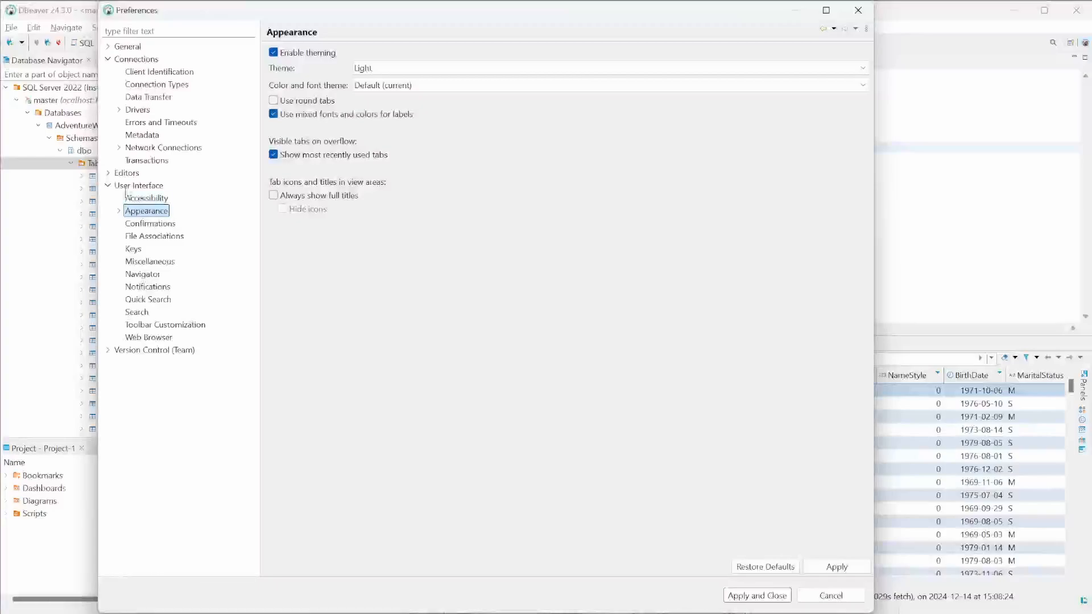
Set the theme to Dark, apply it and close the preferences.
click(391, 69)
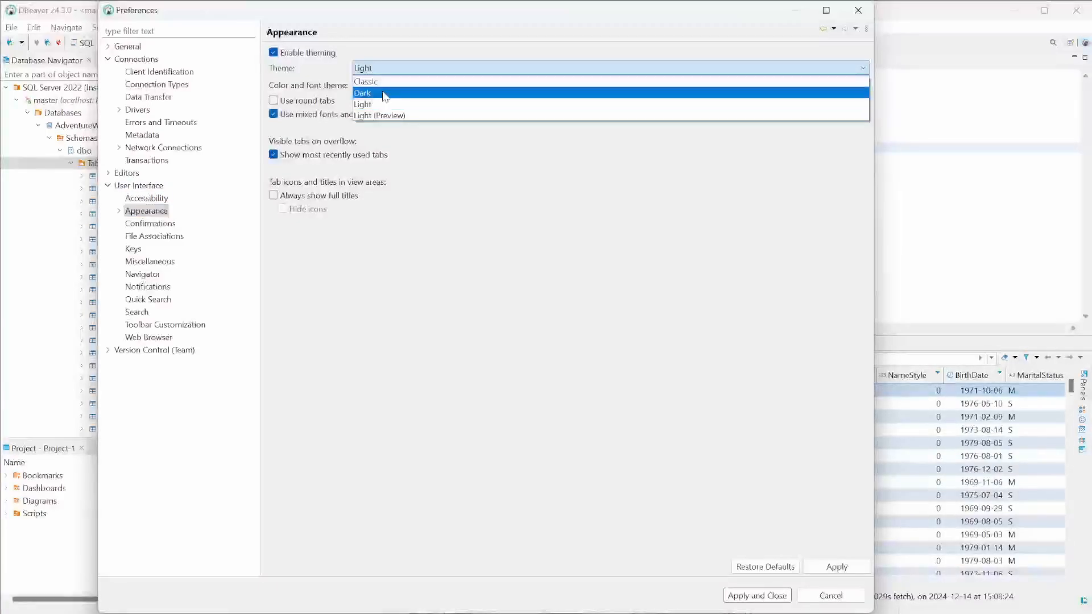
click(384, 94)
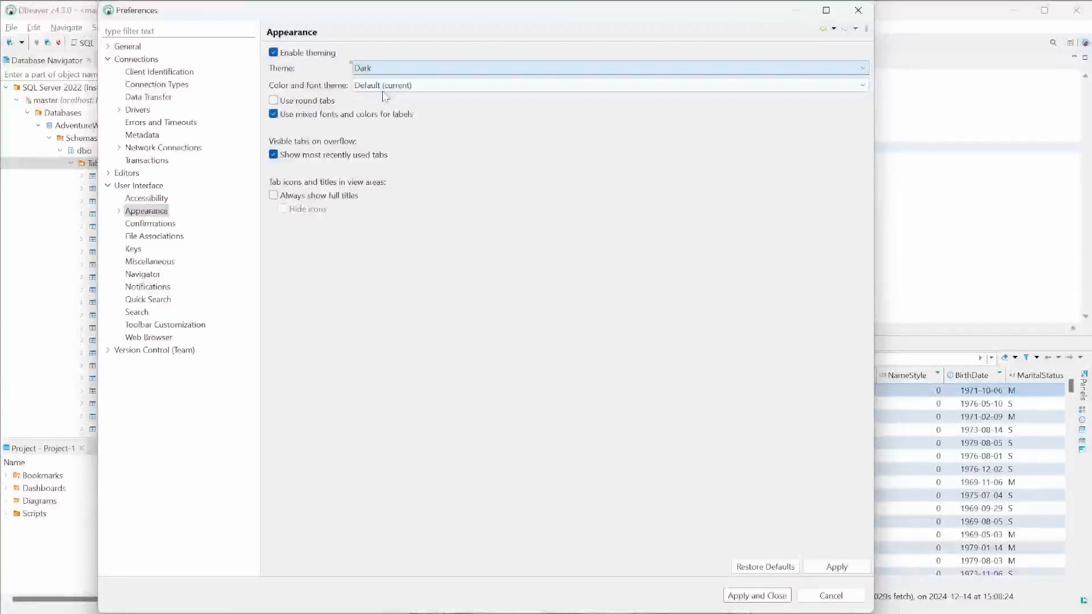
click(847, 571)
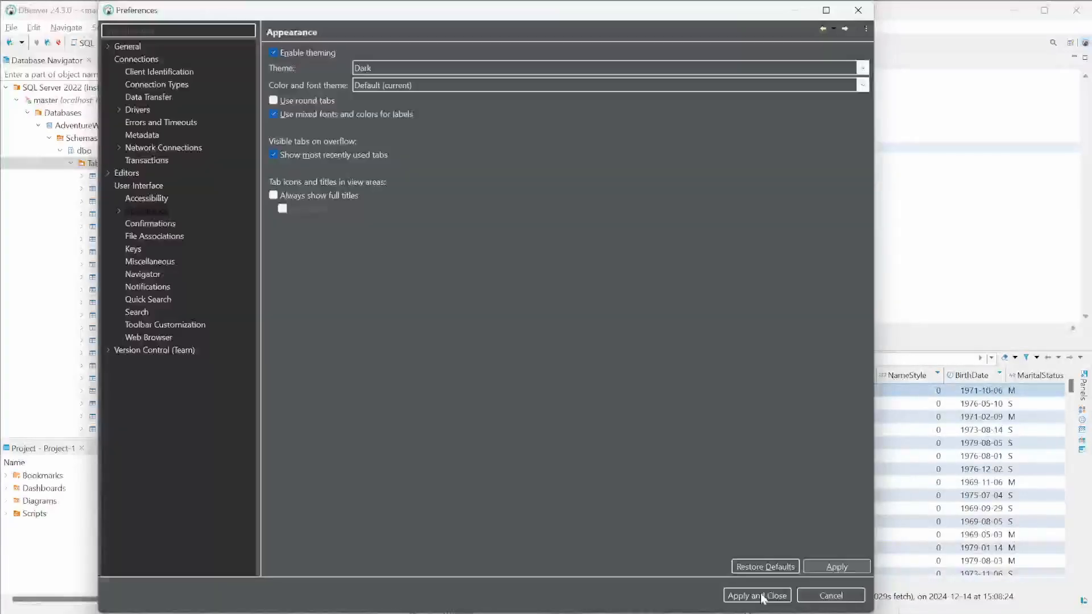
click(762, 595)
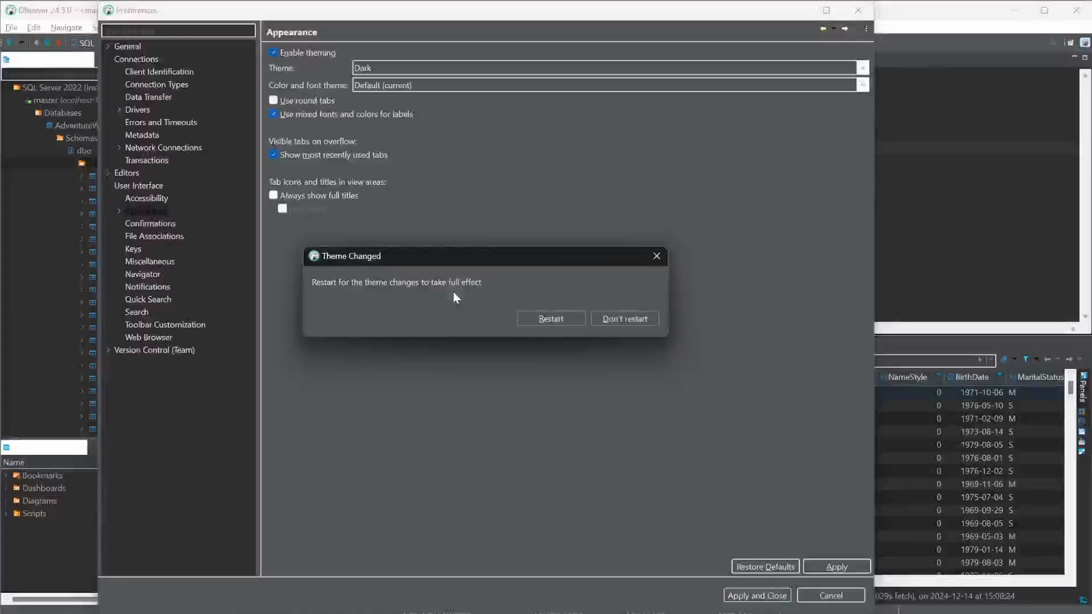
Restart the program for the theme change, suppressing future exit confirmations, and dismiss the tip of the day.
click(551, 319)
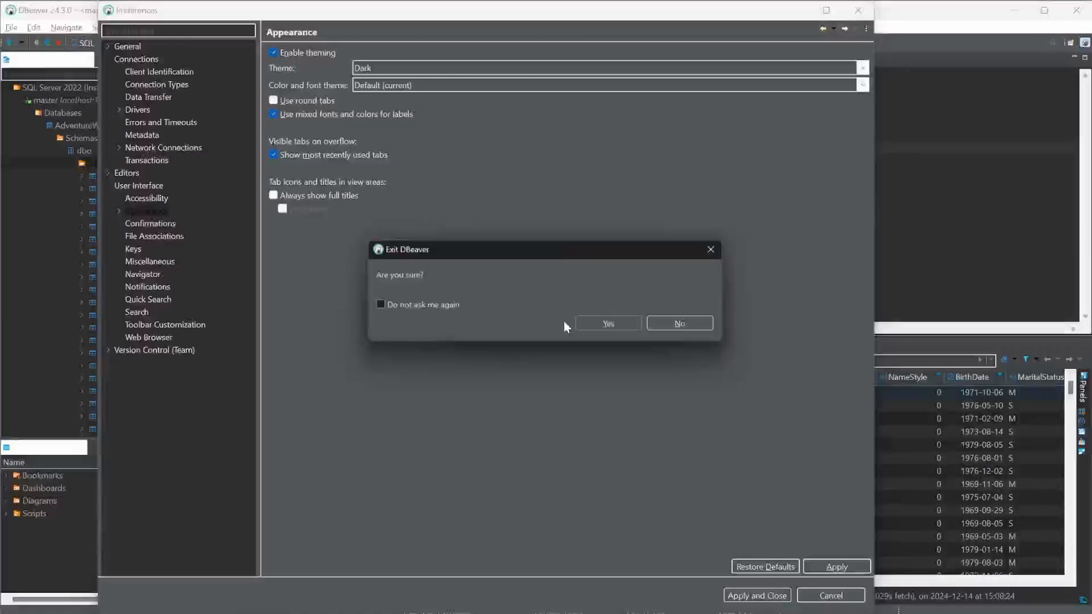
click(421, 306)
click(605, 317)
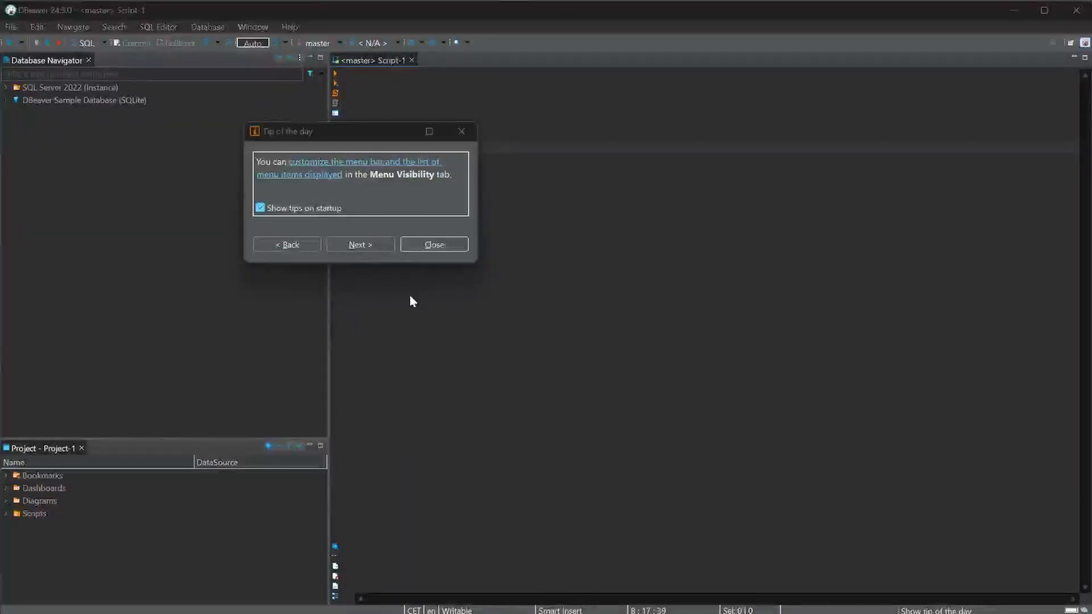
click(402, 240)
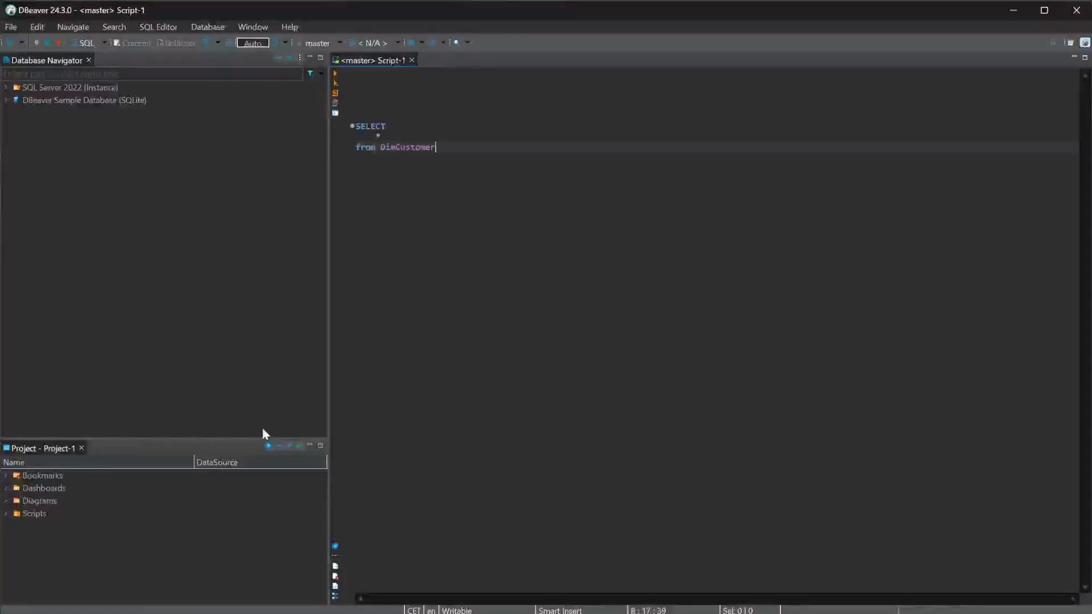
Close the Project view and minimize the Database Navigator to give the SQL editor the full width.
click(83, 448)
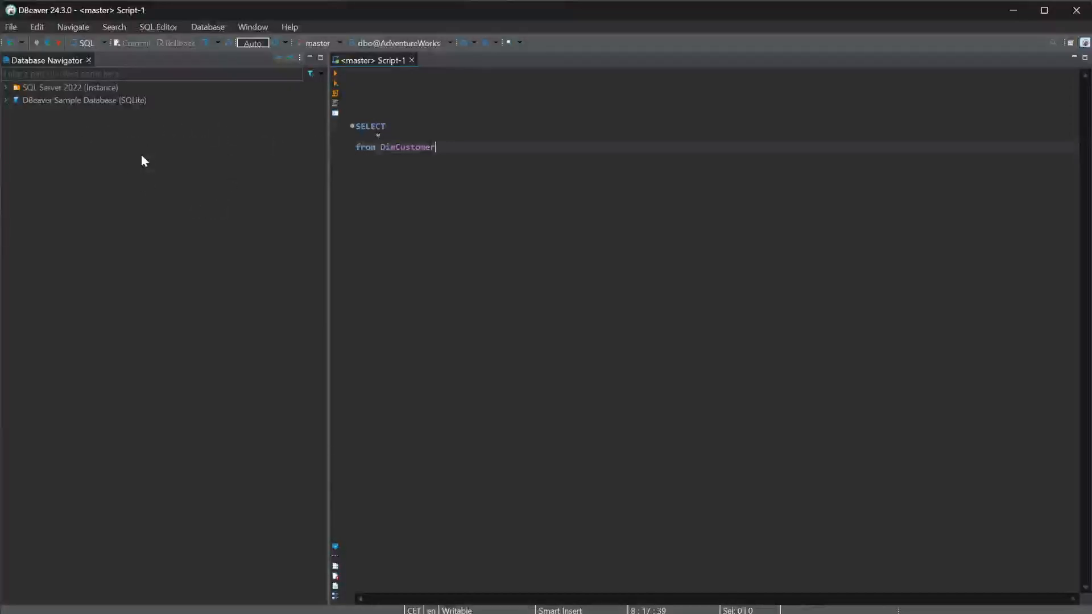
click(310, 58)
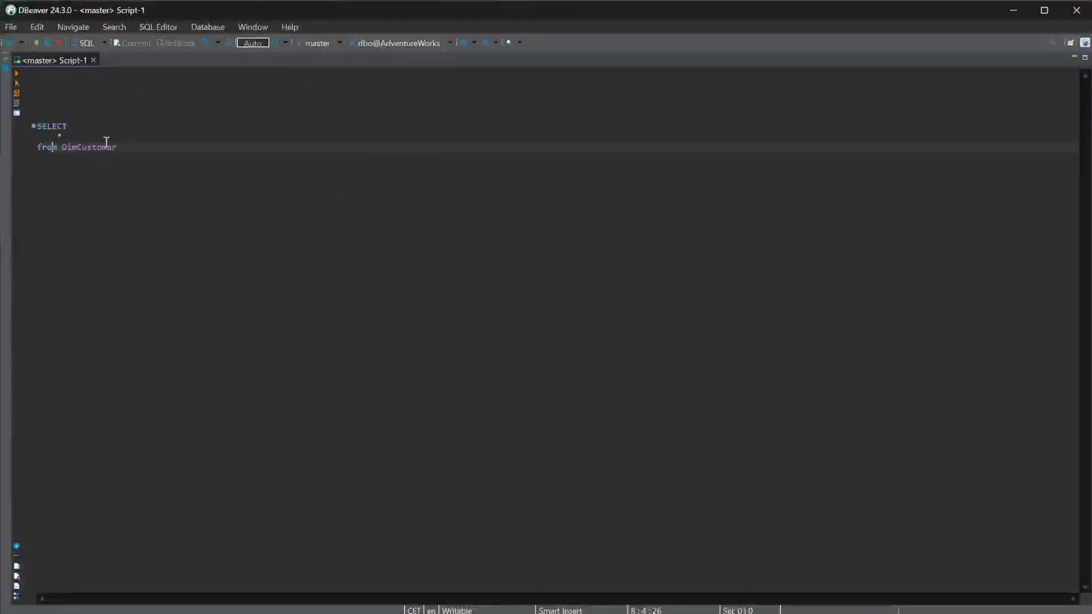
click(55, 147)
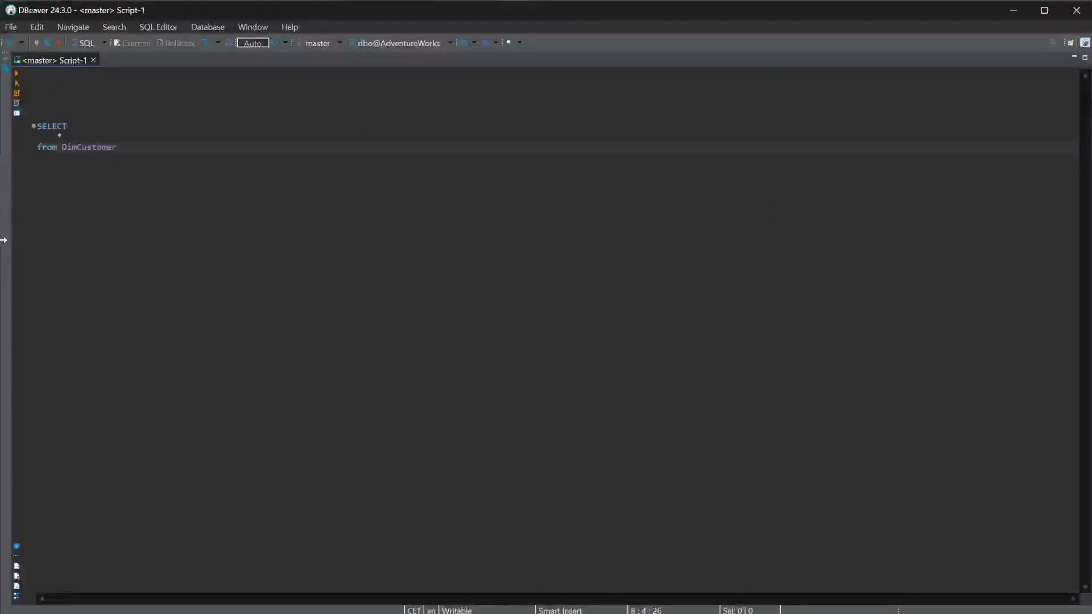
Bring up the minimized Database Navigator and expand SQL Server 2022 (Instance) through master and AdventureWorks to the dbo schema.
click(6, 71)
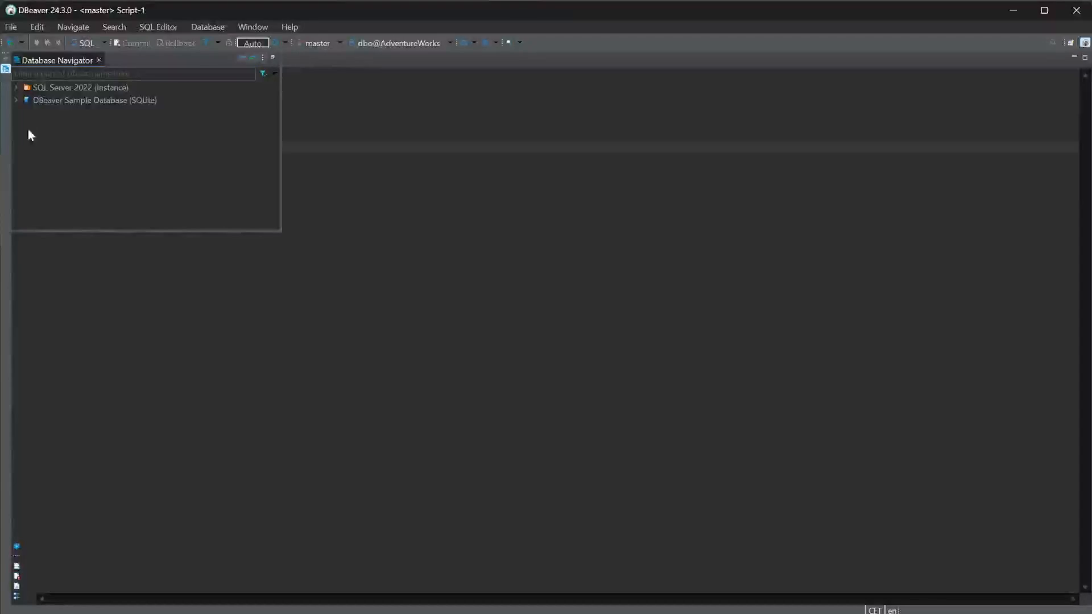
click(17, 88)
click(25, 99)
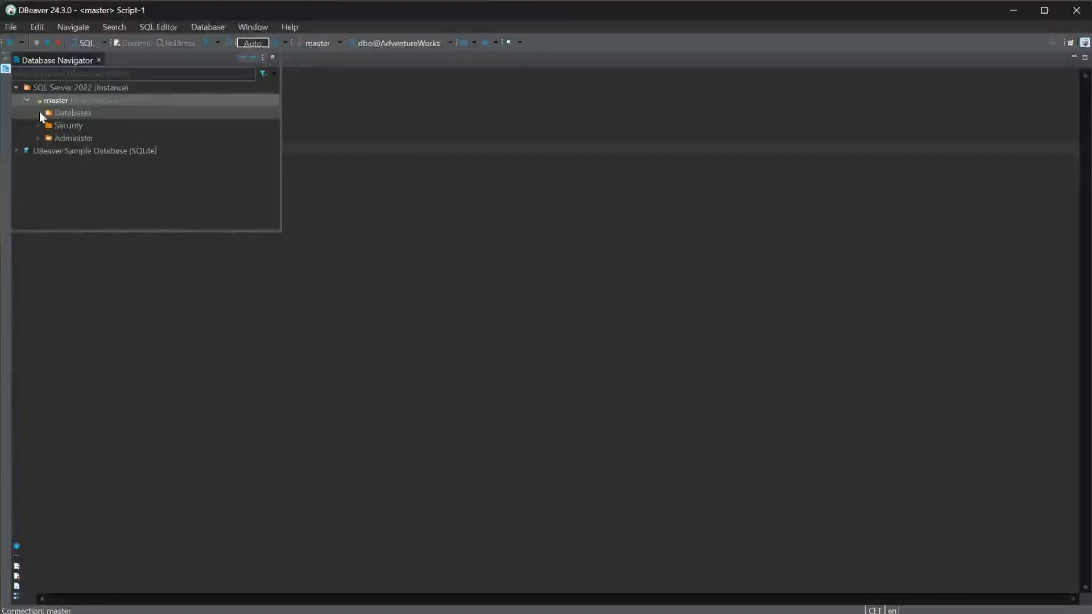
click(38, 112)
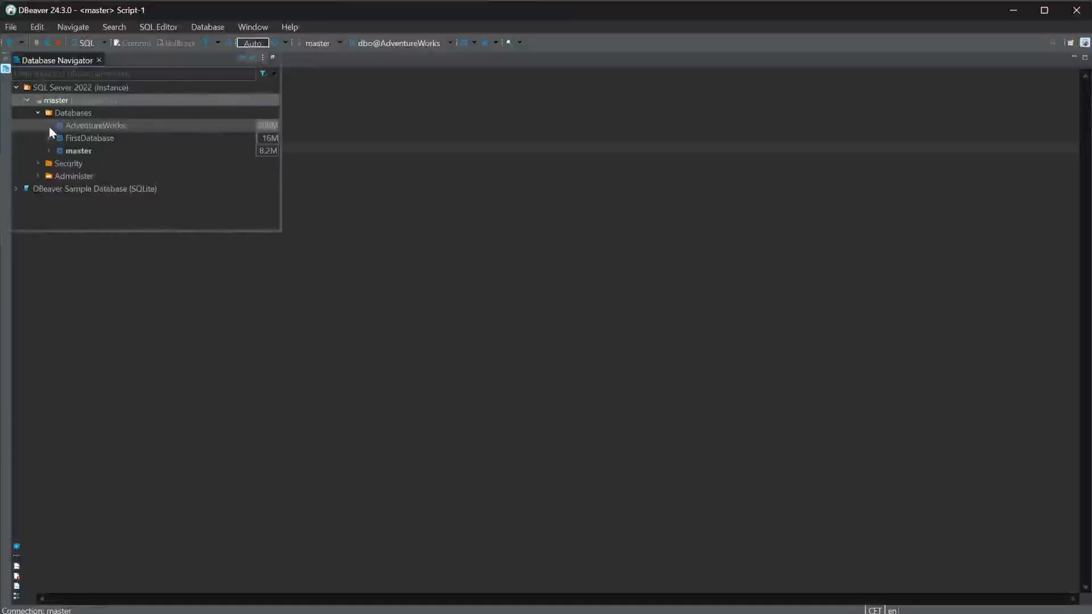
click(49, 127)
click(60, 138)
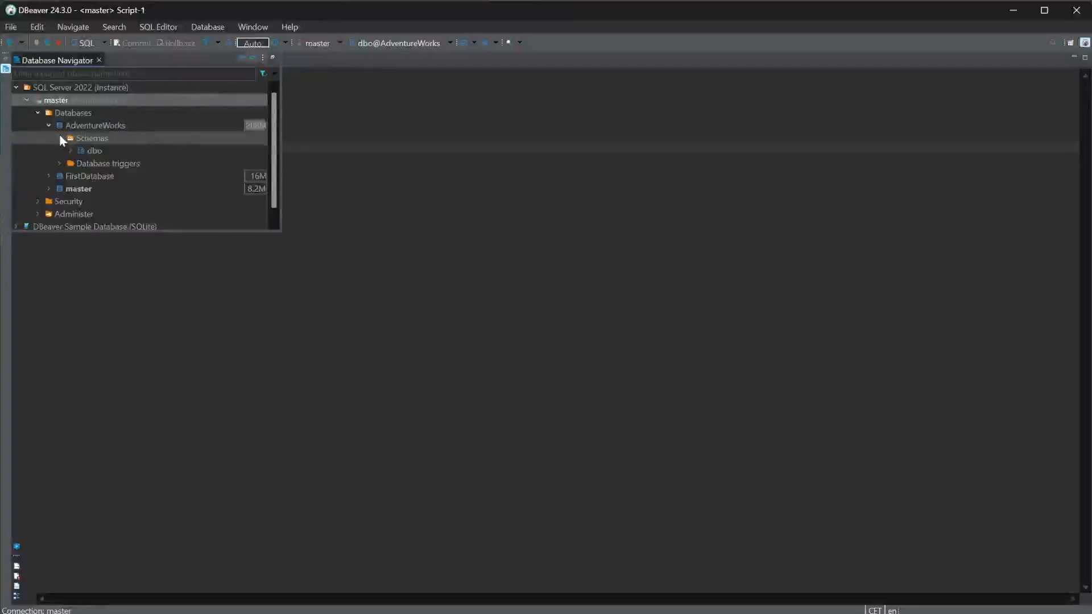
click(72, 151)
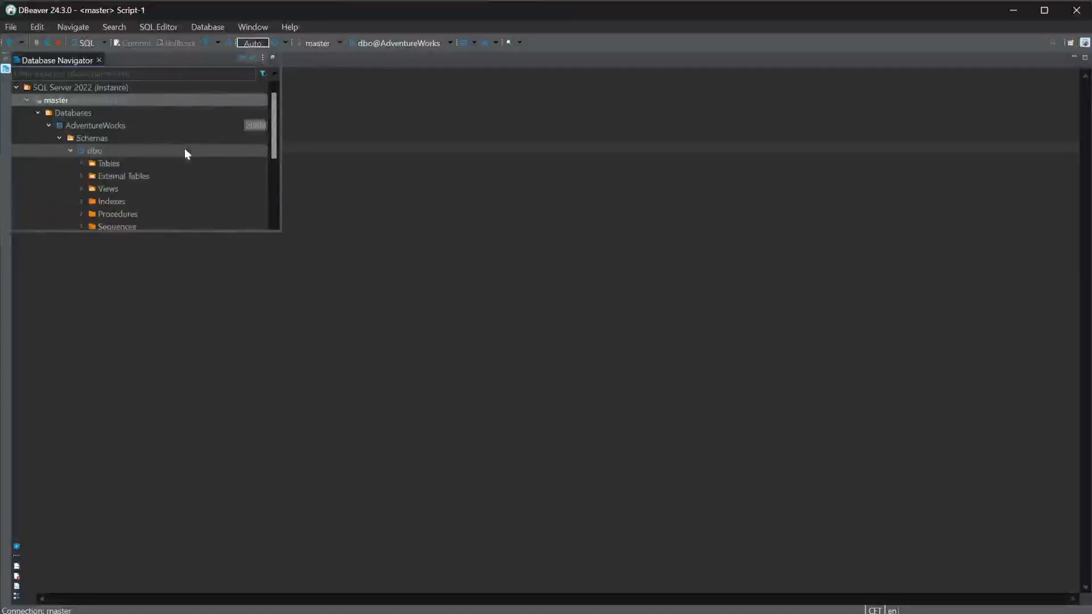
Enlarge the Database Navigator pop-up to about twice its height and expand the Tables folder of dbo.
scroll(148, 151, down, 1)
click(92, 127)
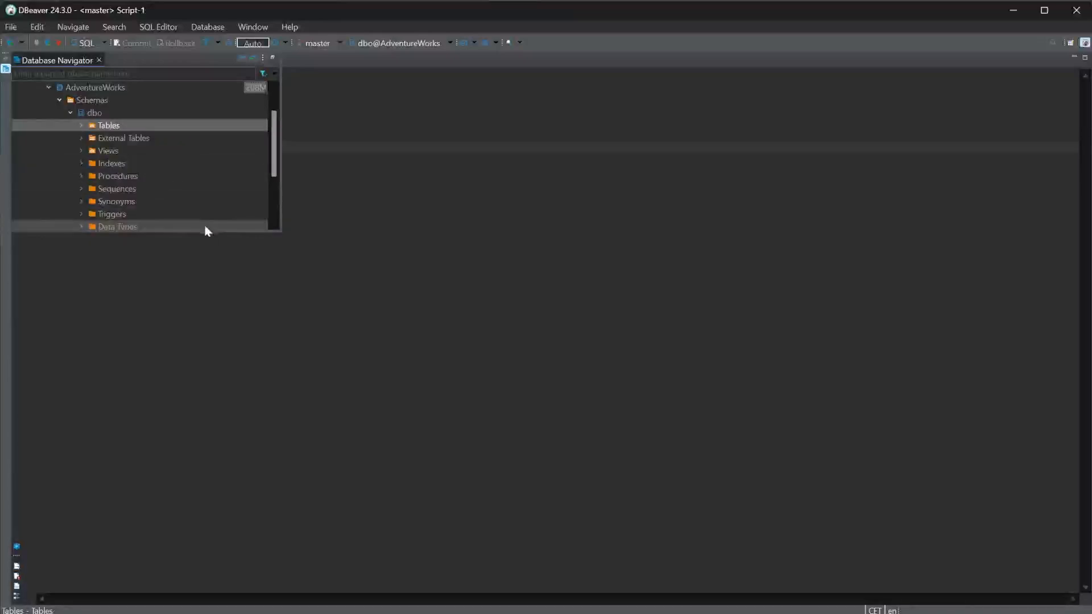
drag(203, 228, 215, 474)
click(82, 163)
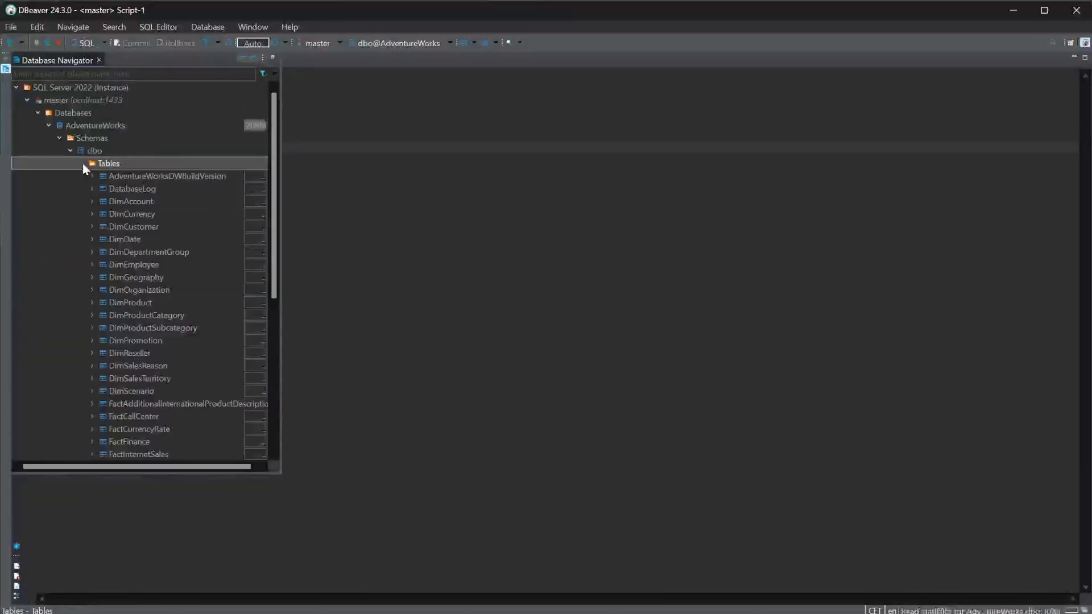
click(6, 69)
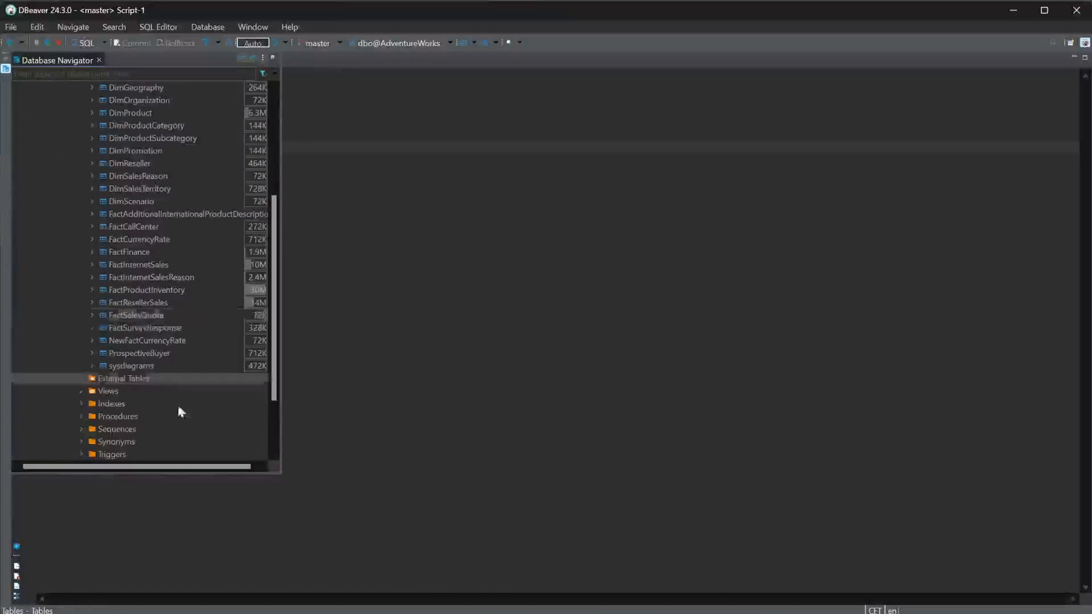
Hide the Database Navigator pop-up and bring it back up from its minimized state.
click(218, 501)
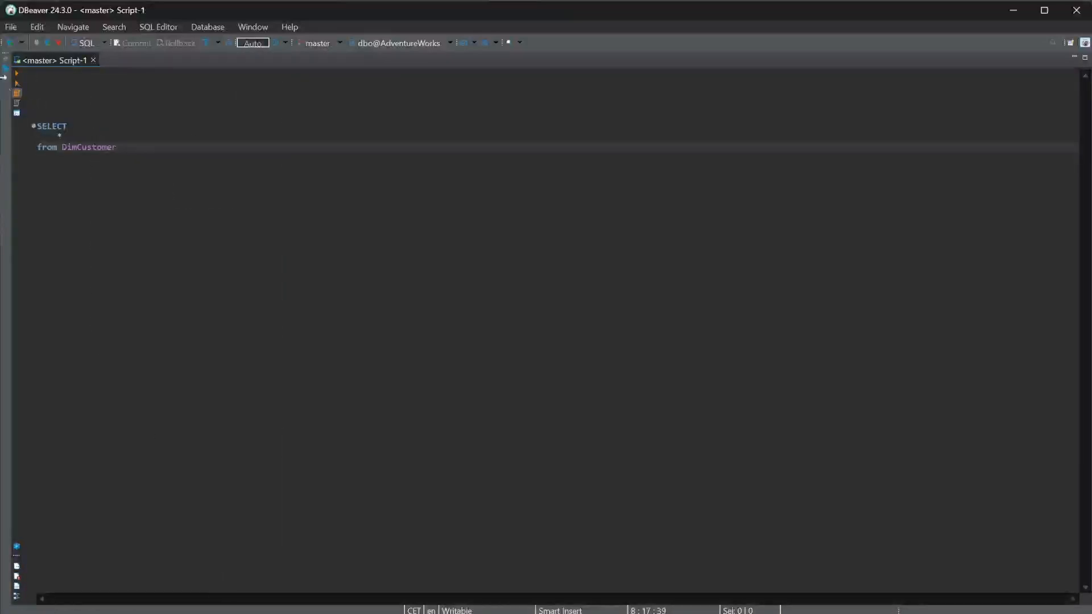
click(5, 70)
click(294, 253)
click(17, 76)
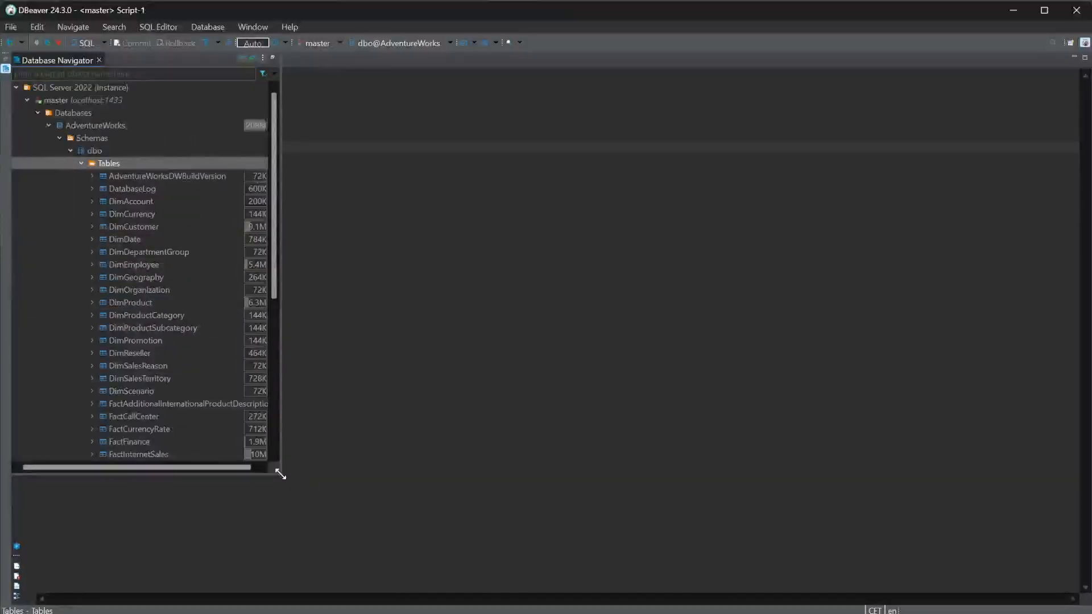
Enlarge the Database Navigator pop-up slightly in both directions, look through the dbo tables and hide it.
drag(278, 471, 304, 516)
scroll(157, 339, down, 3)
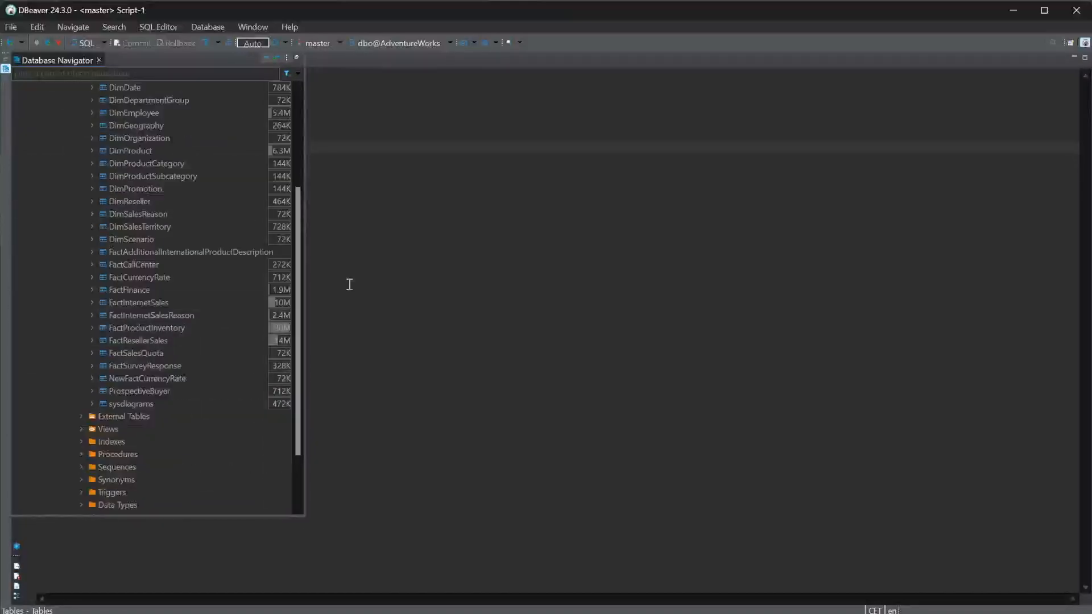
scroll(180, 323, up, 3)
click(353, 308)
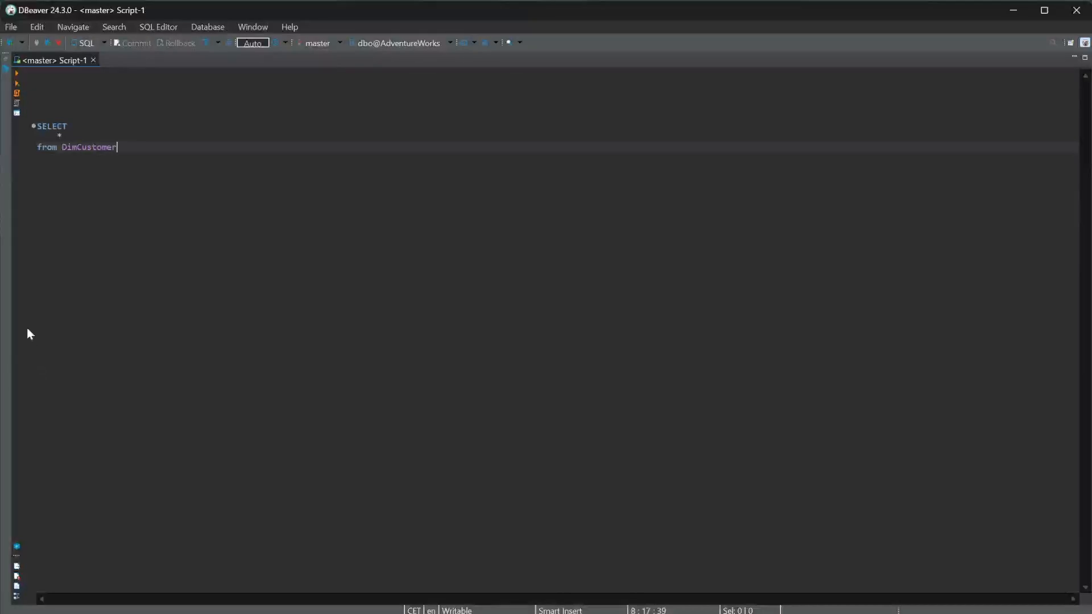
Turn on line numbers in the SQL editor and add 13 blank lines below the DimCustomer query.
right_click(34, 225)
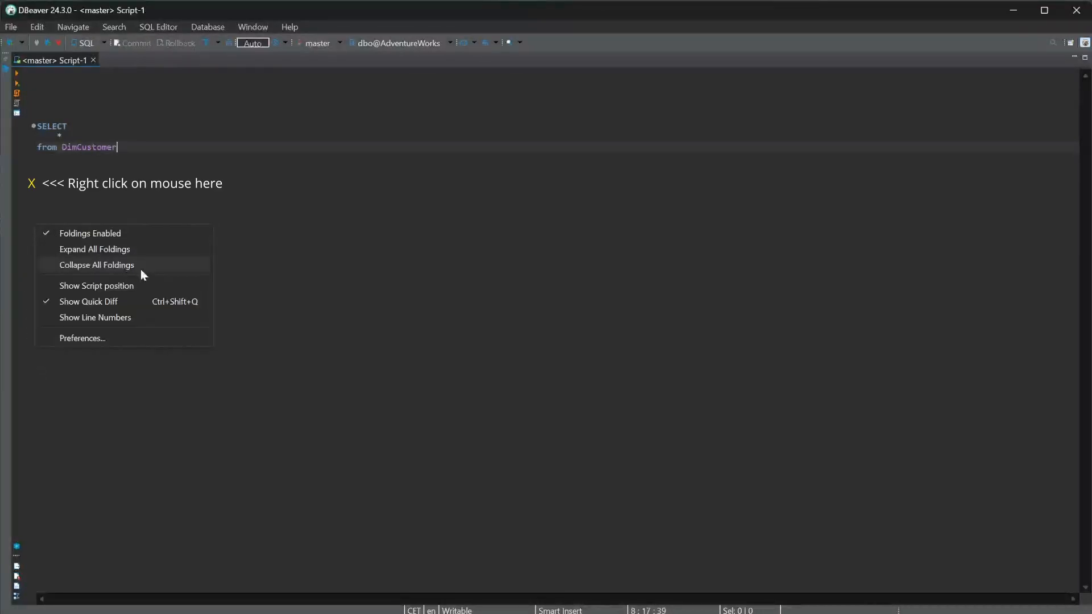
click(107, 319)
key(Return)
key(Return)
key(Return)
key(Return)
key(Return)
key(Return)
key(Return)
key(Return)
key(Return)
key(Return)
key(Return)
key(Return)
key(Return)
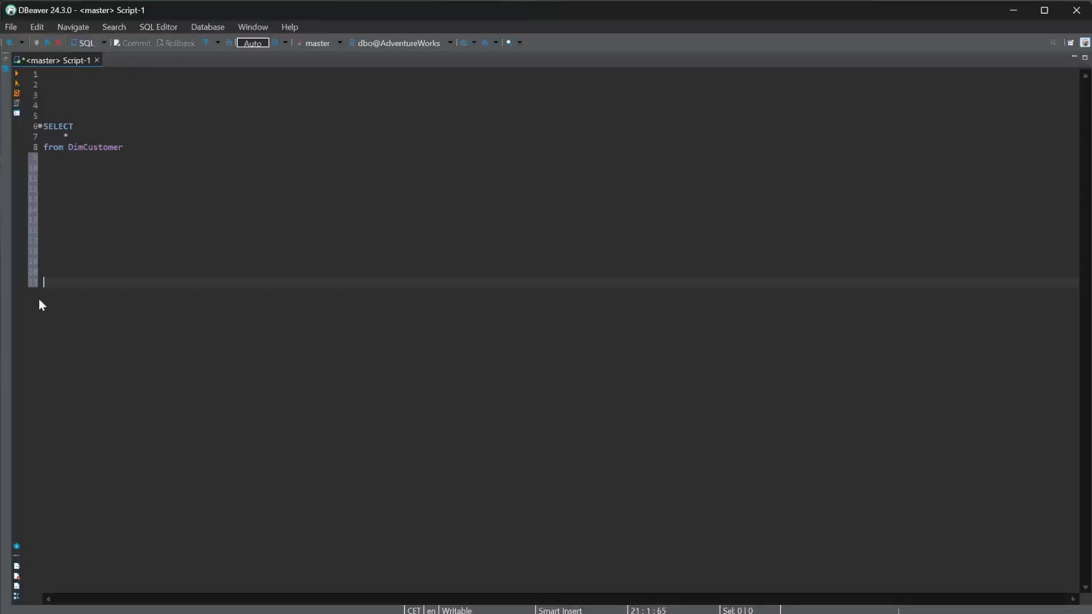
Turn off Quick Diff and turn on Show Script position for the SQL editor's ruler.
right_click(39, 263)
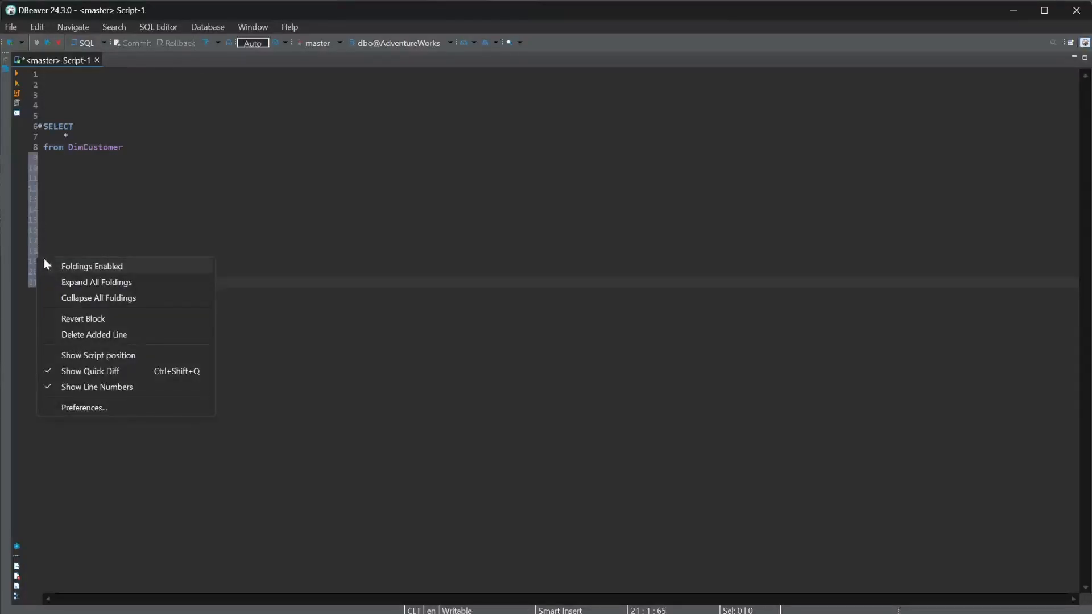
click(138, 369)
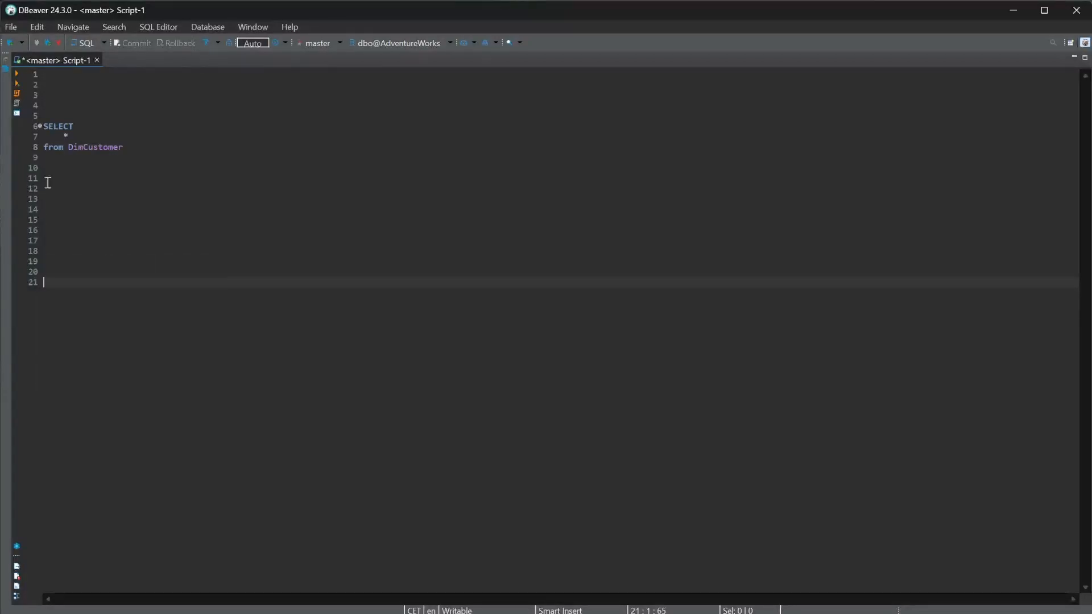
right_click(132, 196)
key(Escape)
right_click(38, 227)
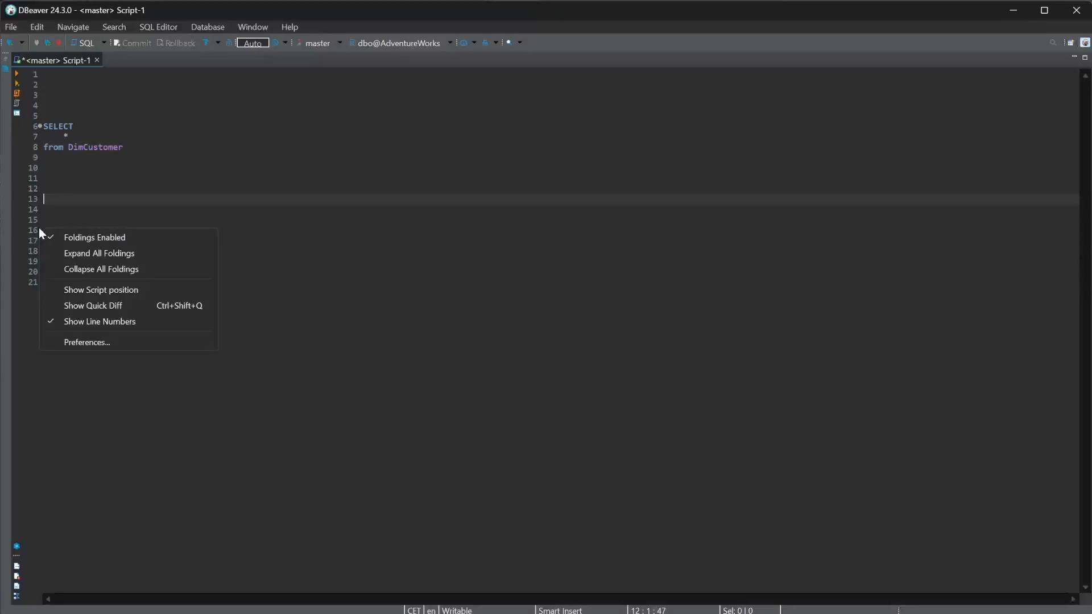
click(108, 287)
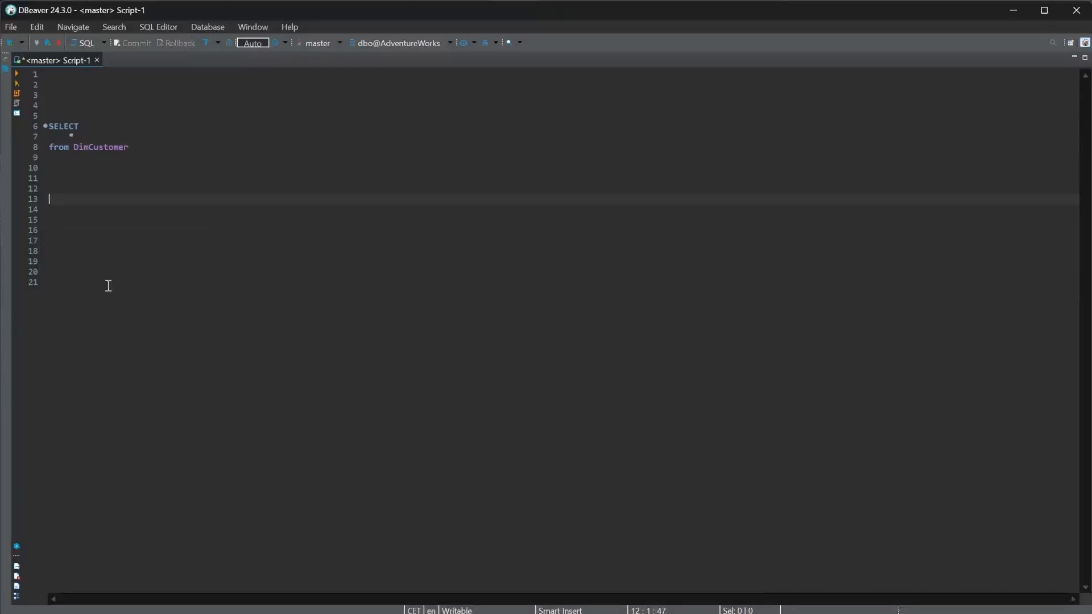
Run the DimCustomer query and make the results pane slightly shorter.
click(247, 167)
click(227, 137)
key(ctrl+Return)
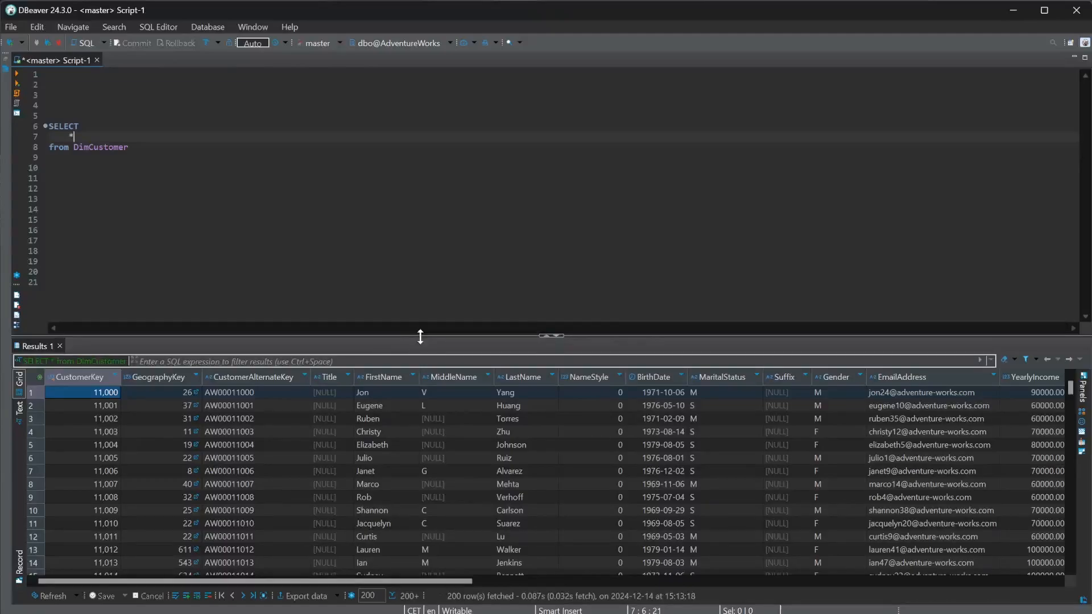
mouse_move(436, 332)
mouse_down()
mouse_move(435, 353)
mouse_move(439, 341)
mouse_up()
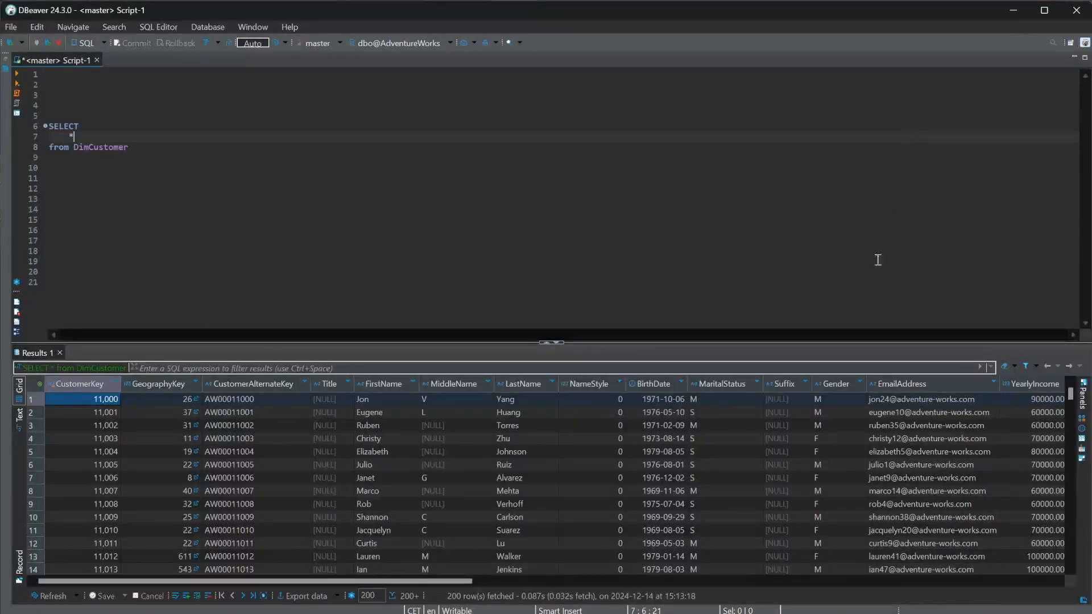
Open the global preferences from the script's Connections properties, widen the category tree and show the SQL Editor settings.
key(alt+Return)
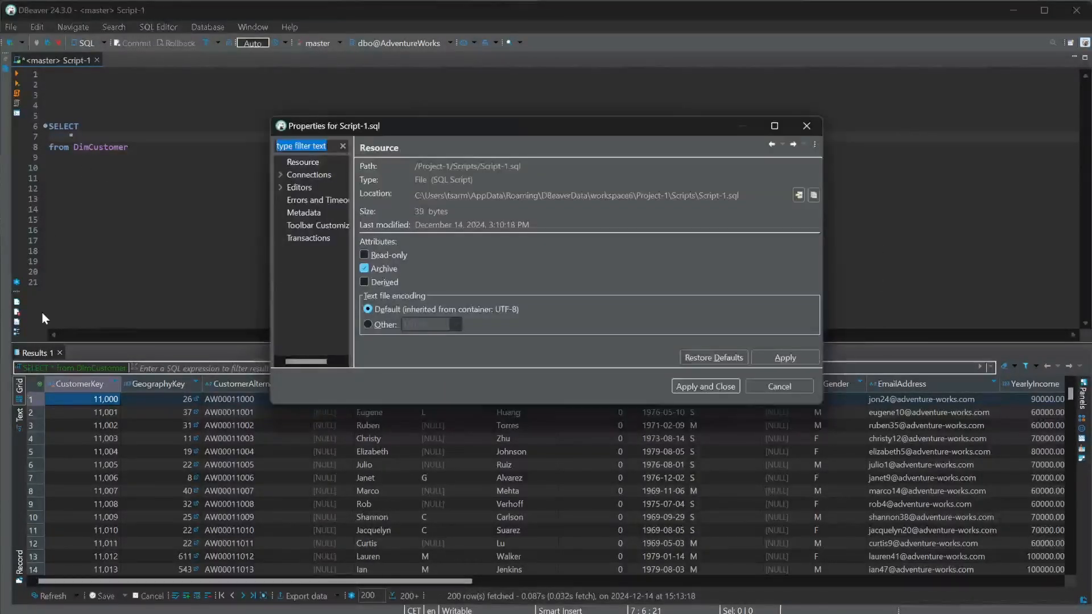
click(312, 176)
click(804, 167)
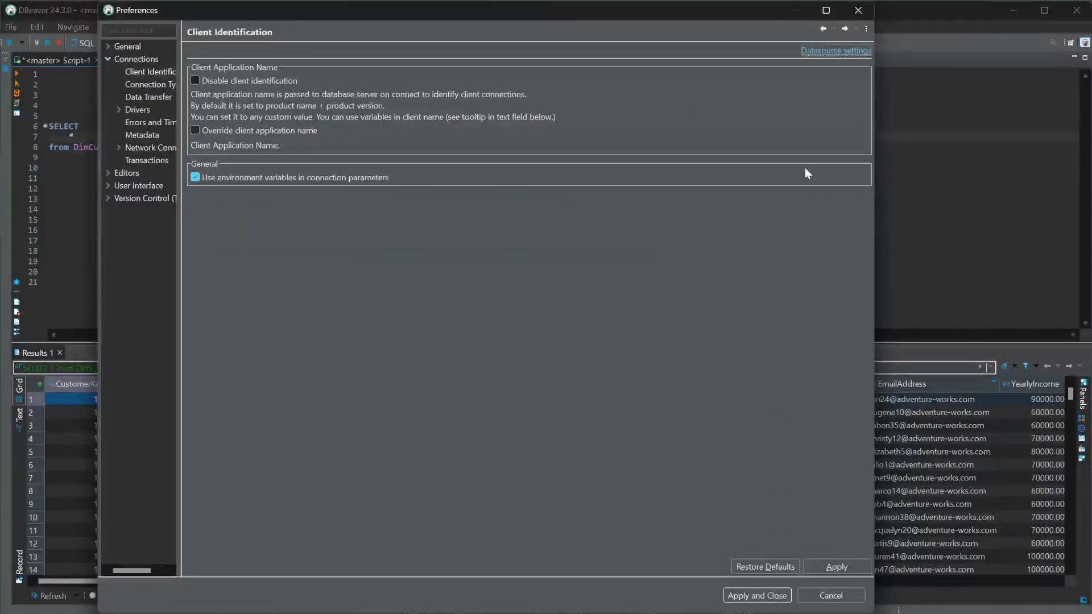
click(108, 71)
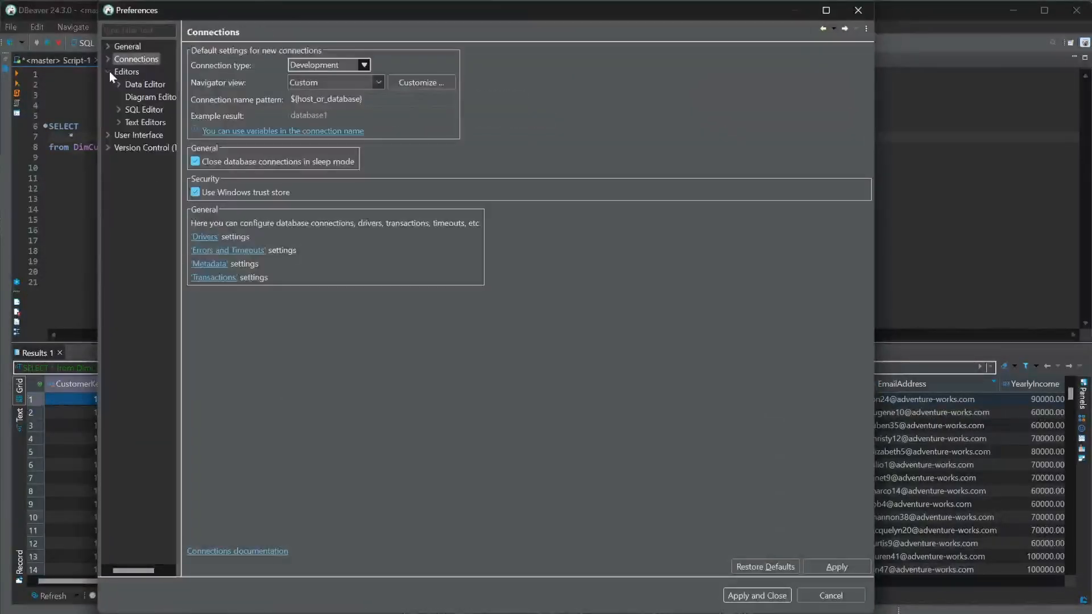
drag(178, 117, 238, 120)
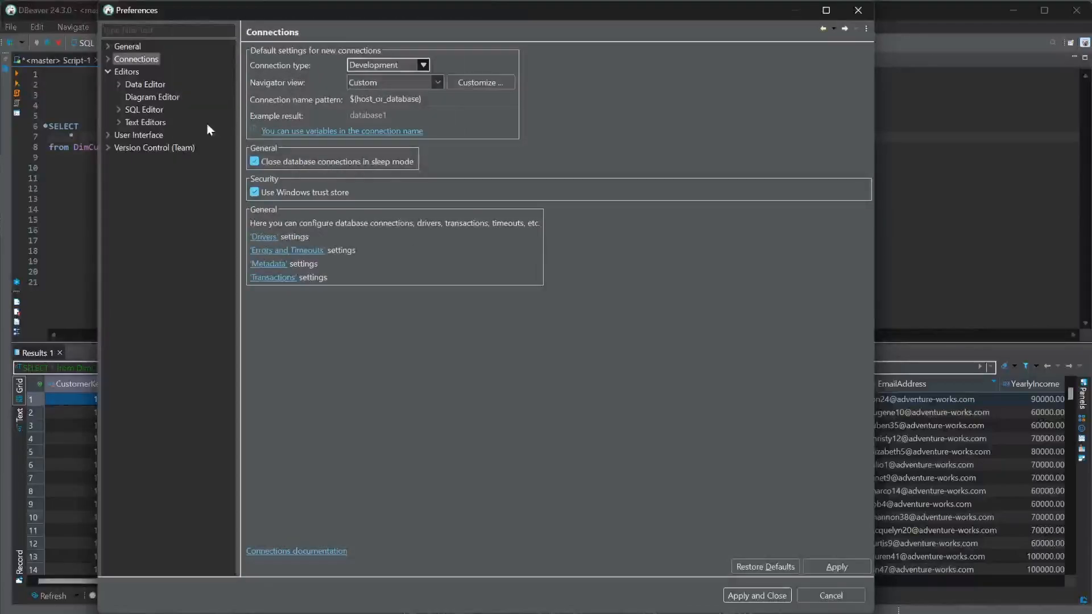
double_click(125, 110)
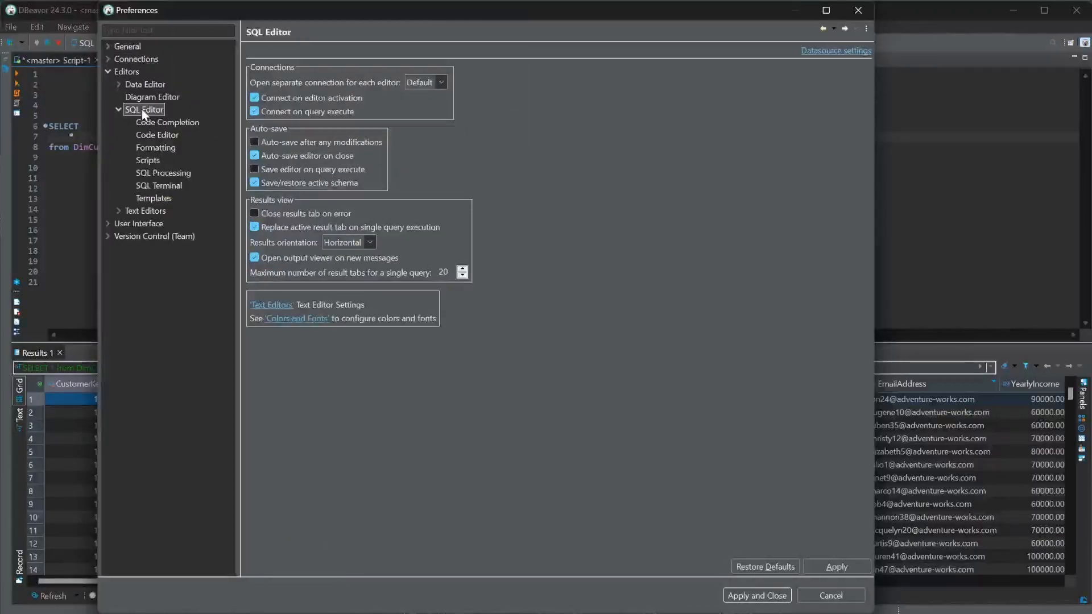
Set the results orientation to Vertical, applying and closing both settings windows, and widen the results pane beside the editor.
click(367, 242)
click(347, 267)
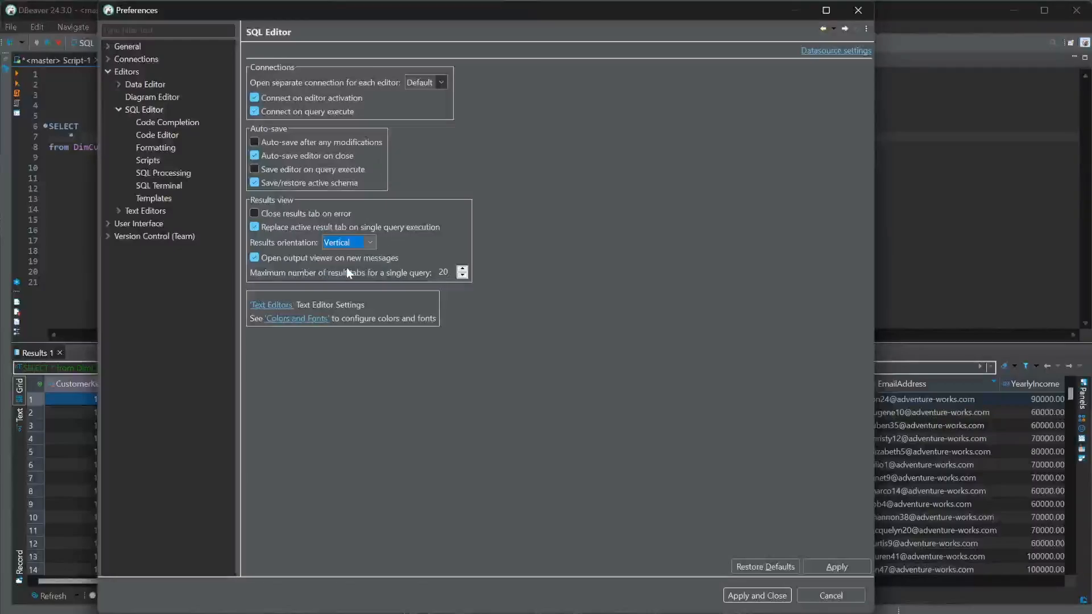
click(837, 568)
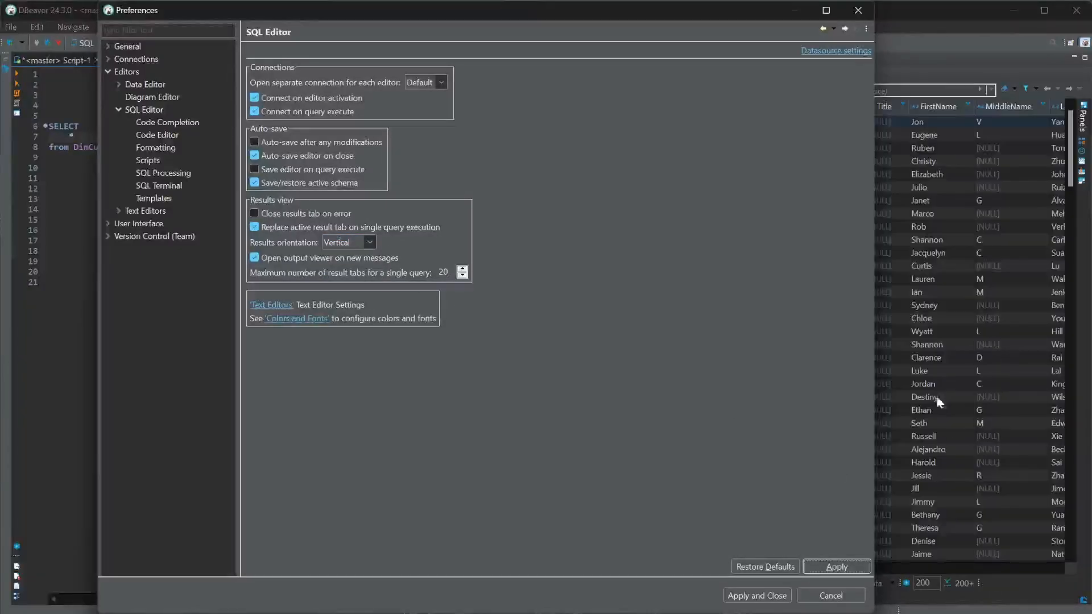
click(765, 595)
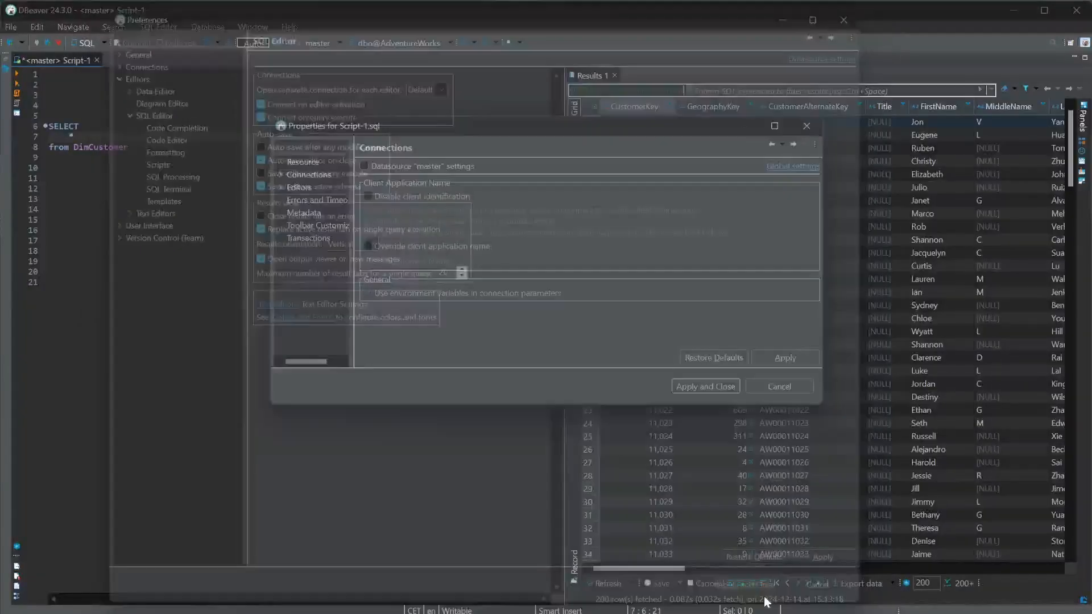
click(717, 389)
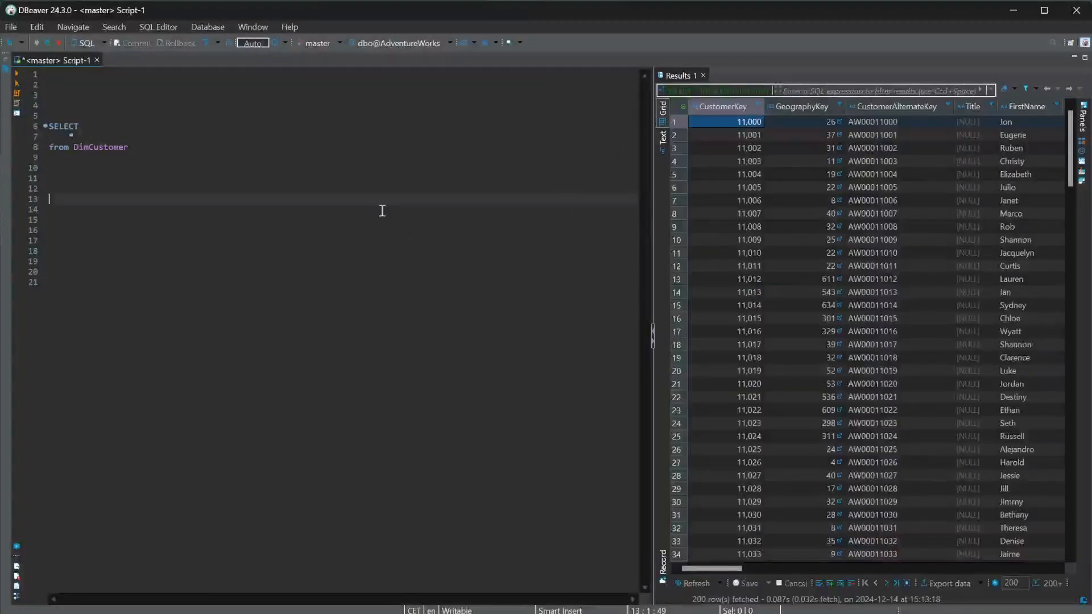
click(375, 212)
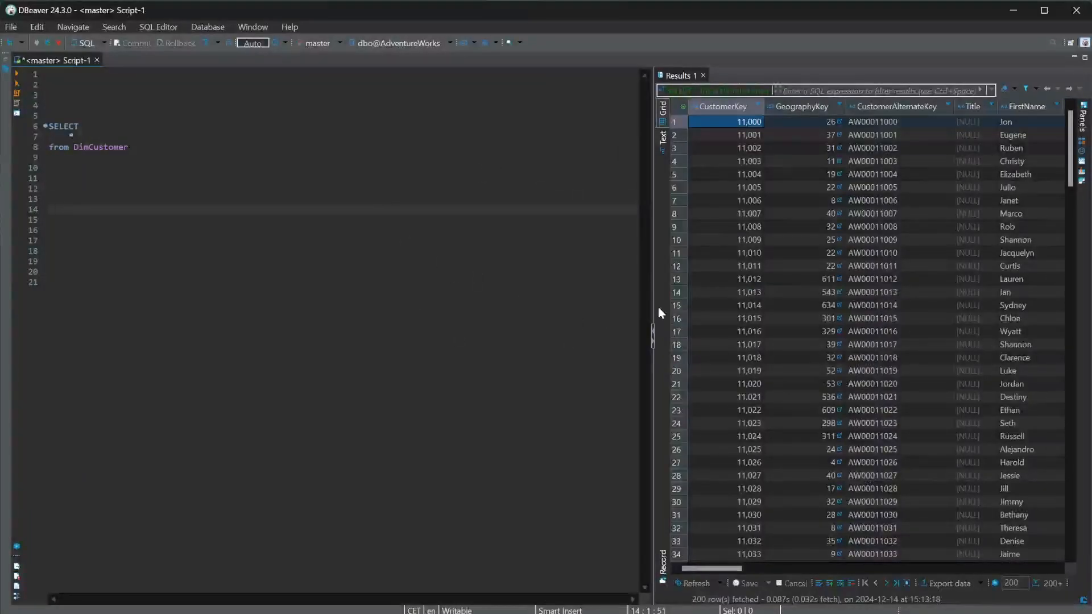
drag(654, 312, 597, 311)
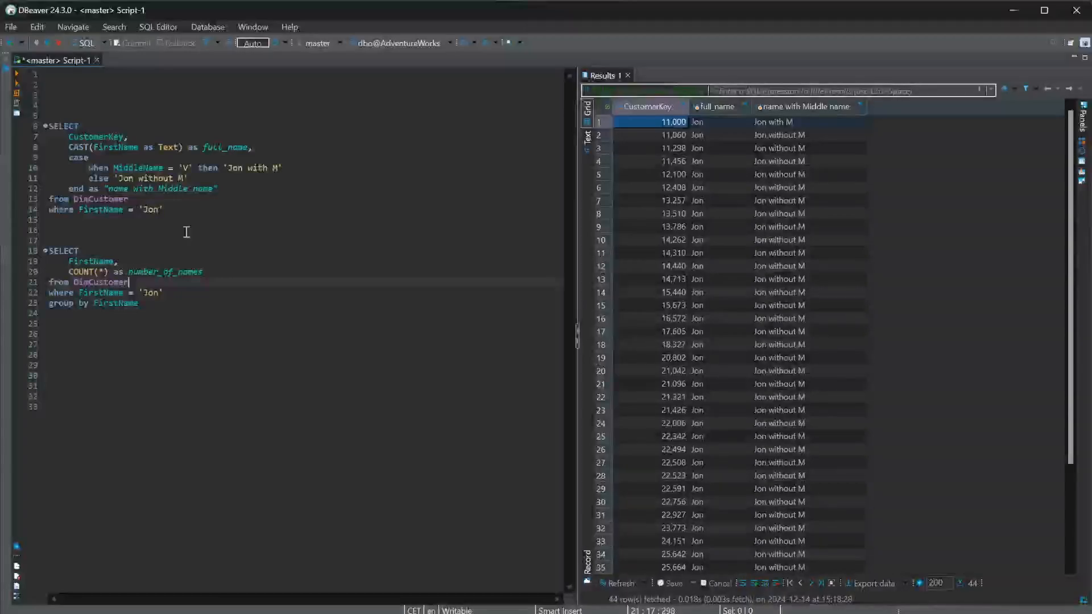
Open the global preferences from the script's properties, move them clear of the queries, and go to the SQL Editor's Colors and Fonts.
click(17, 547)
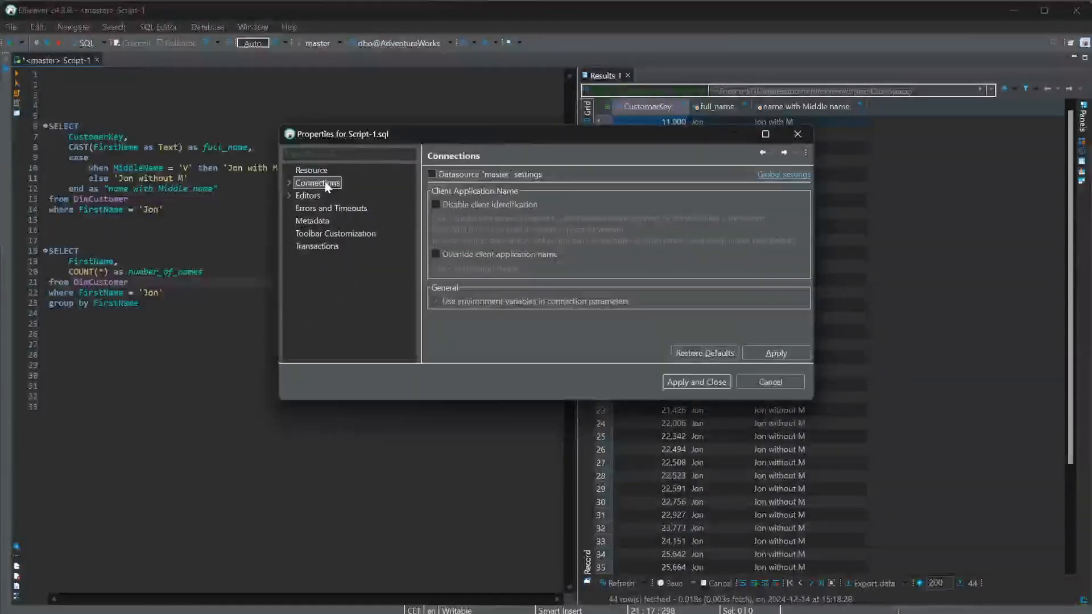
click(786, 177)
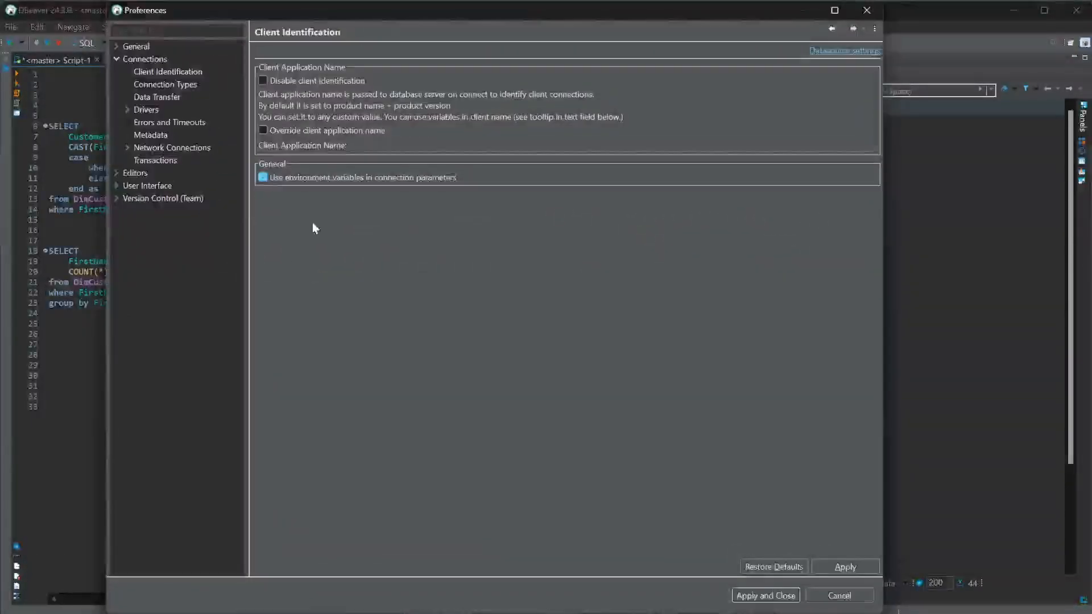
drag(334, 54, 562, 35)
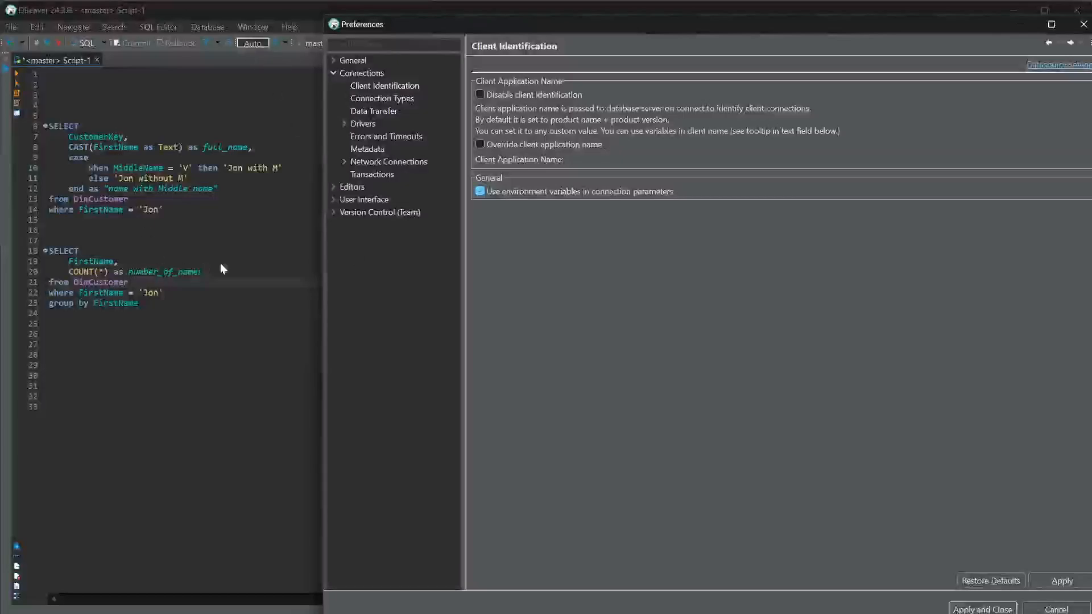
click(333, 187)
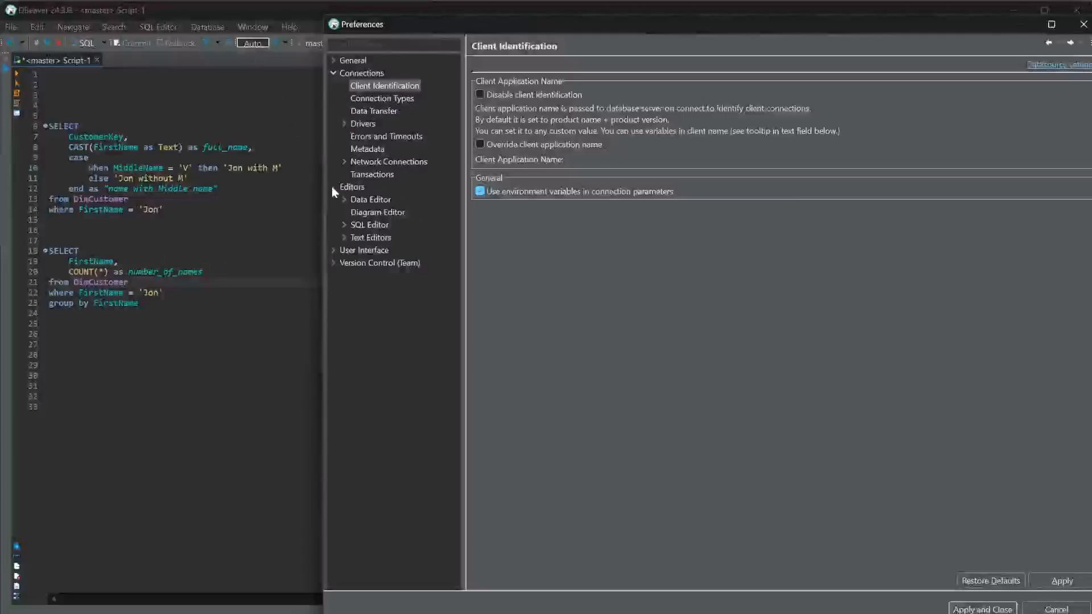
click(344, 225)
click(352, 227)
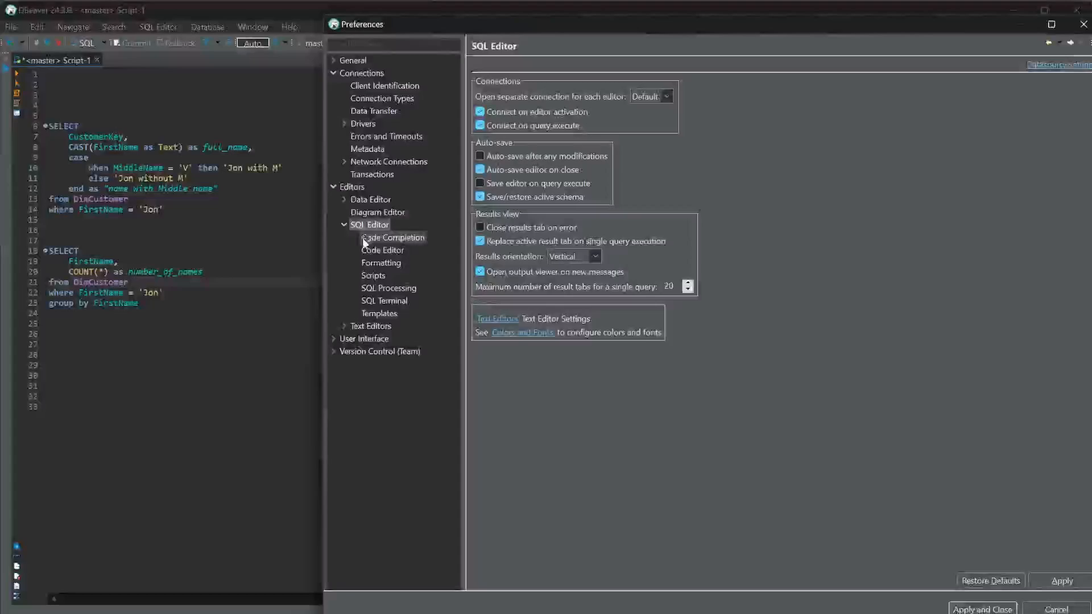
click(536, 334)
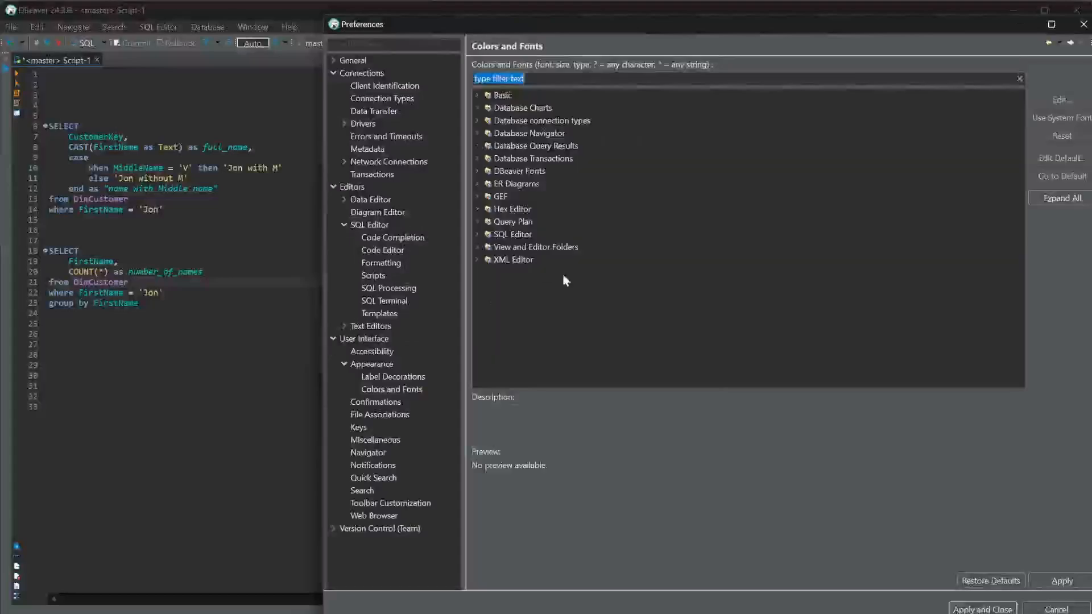
Set the SQL keyword color under the SQL Editor category to pink, RGB(255, 0, 128), and apply it.
click(479, 235)
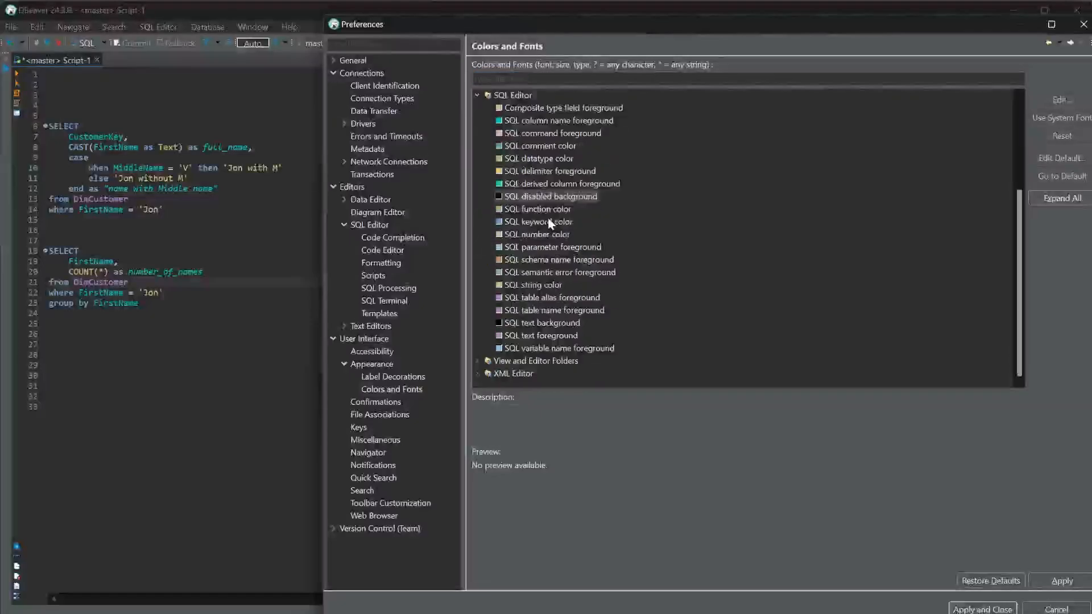
scroll(557, 233, up, 3)
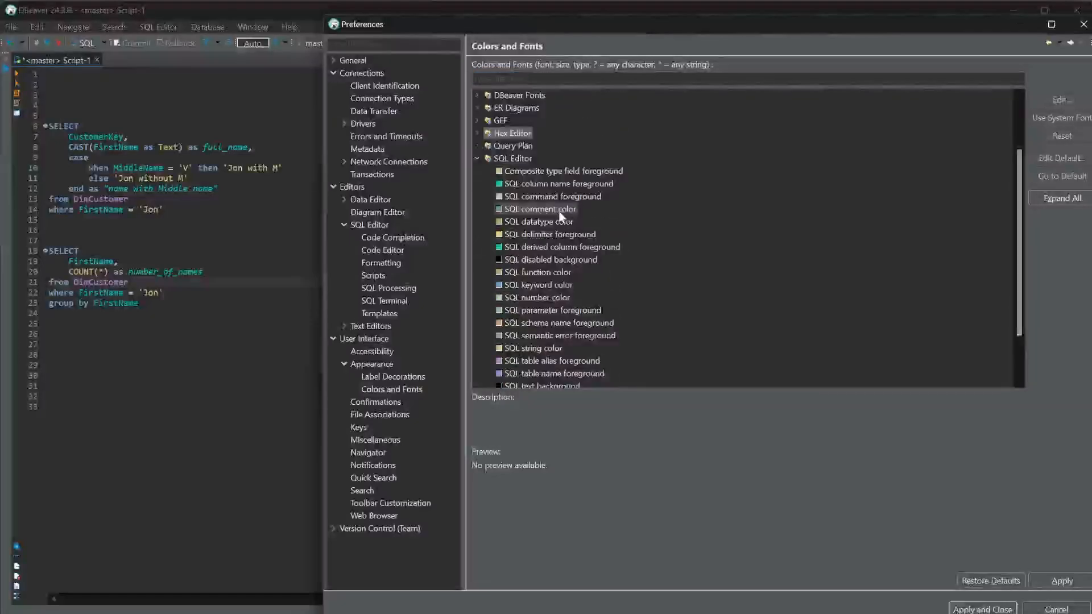
scroll(562, 216, down, 2)
scroll(569, 288, up, 1)
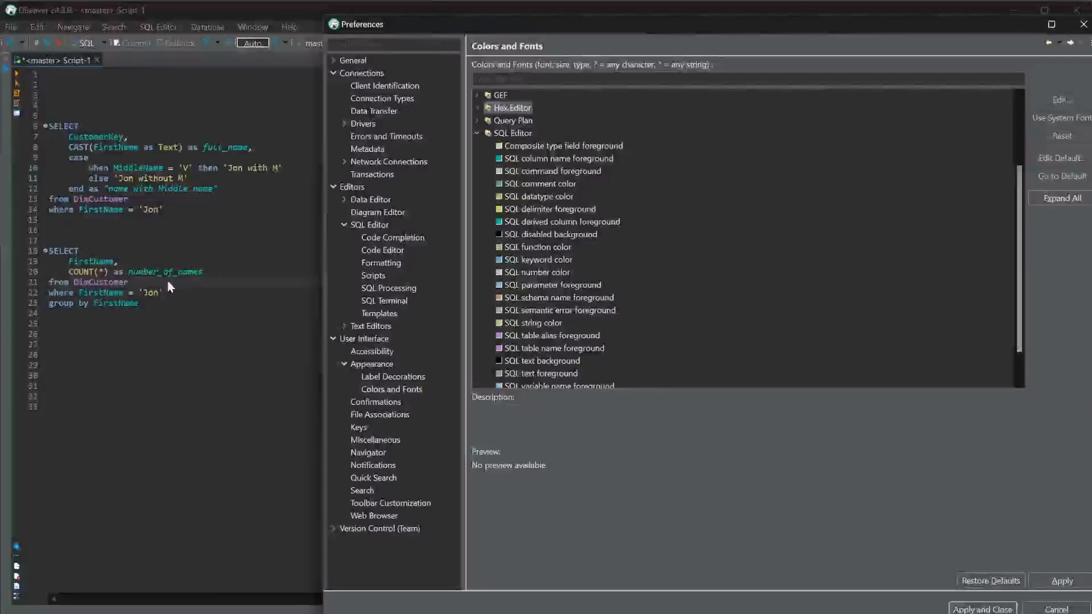
click(518, 260)
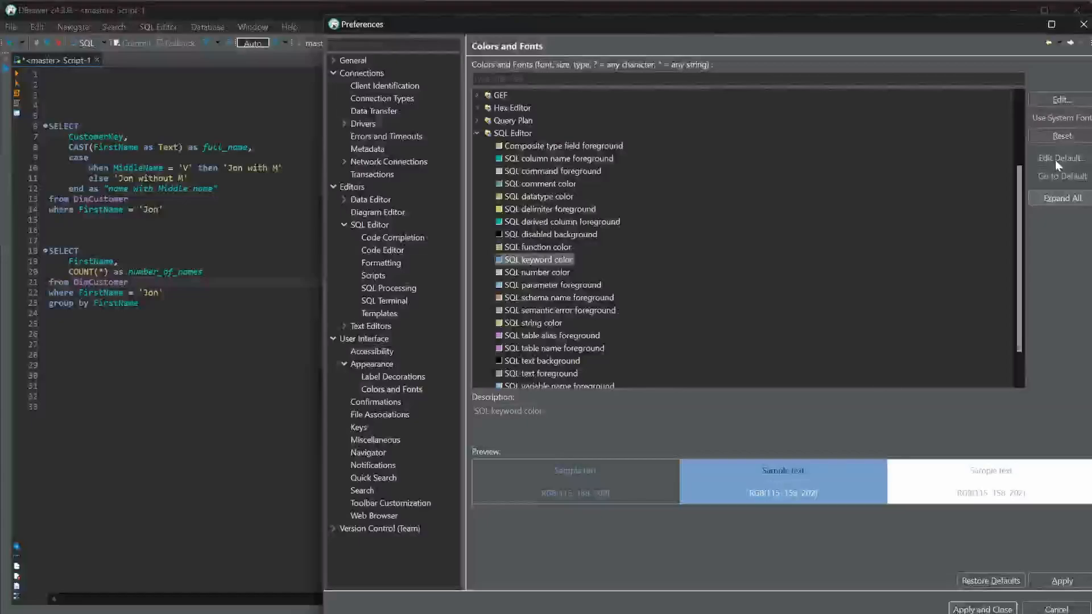
click(1061, 100)
click(476, 44)
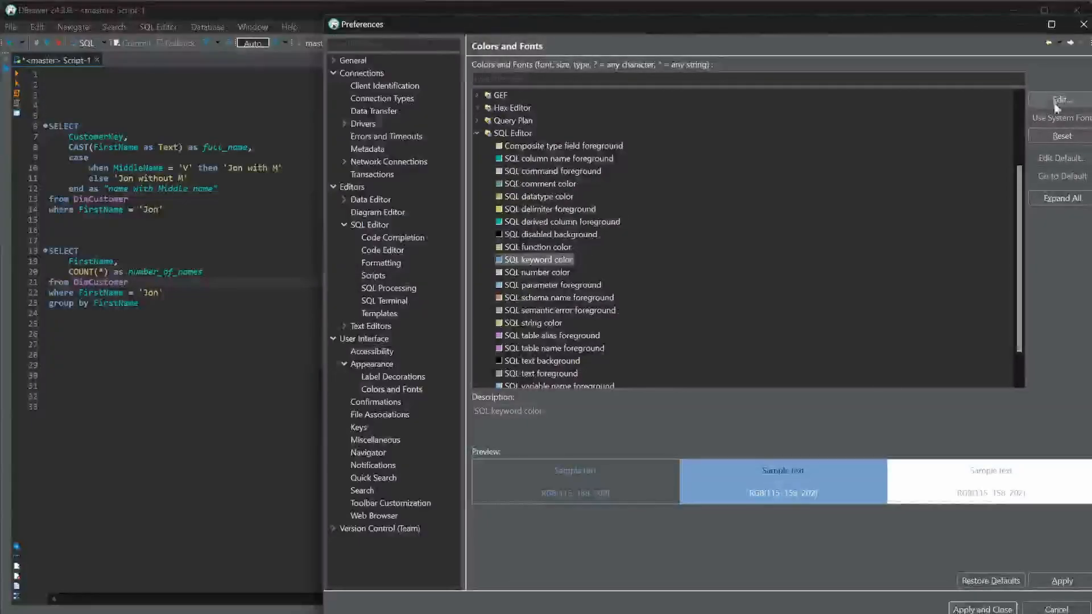
click(1069, 106)
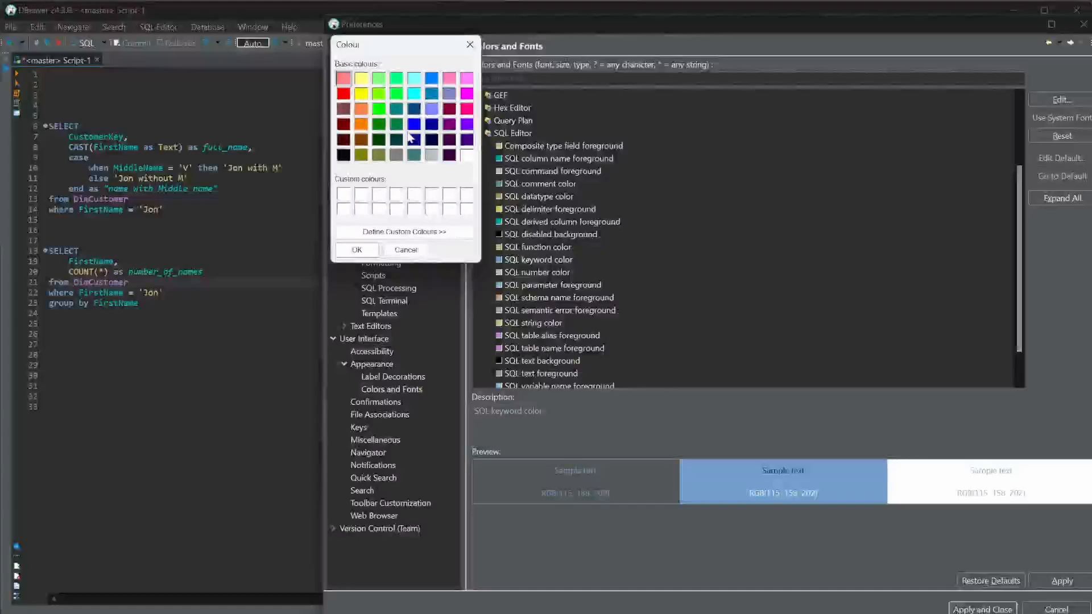
click(469, 110)
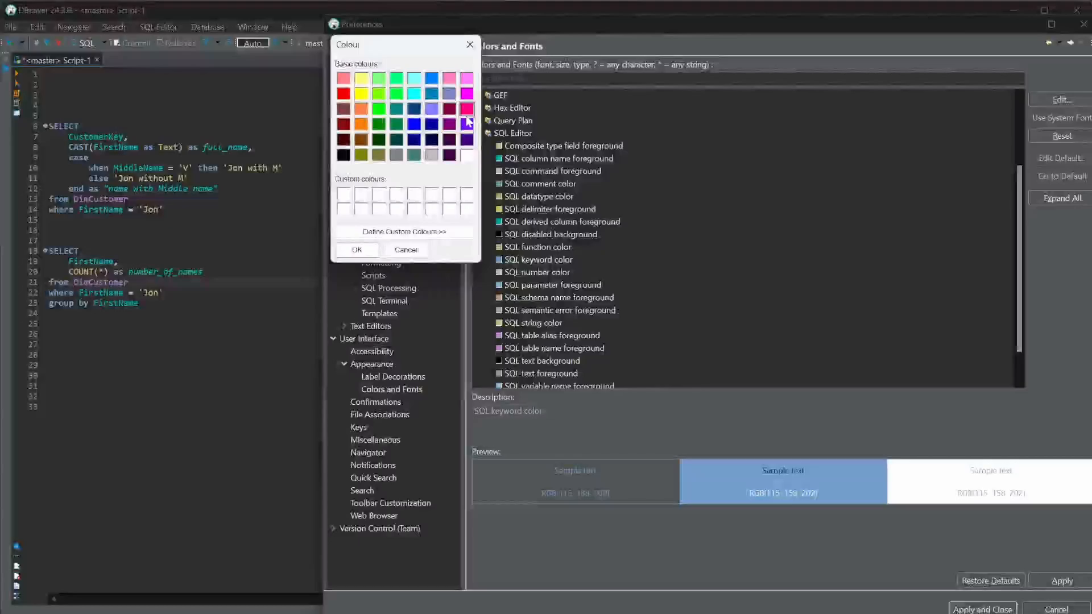
key(Return)
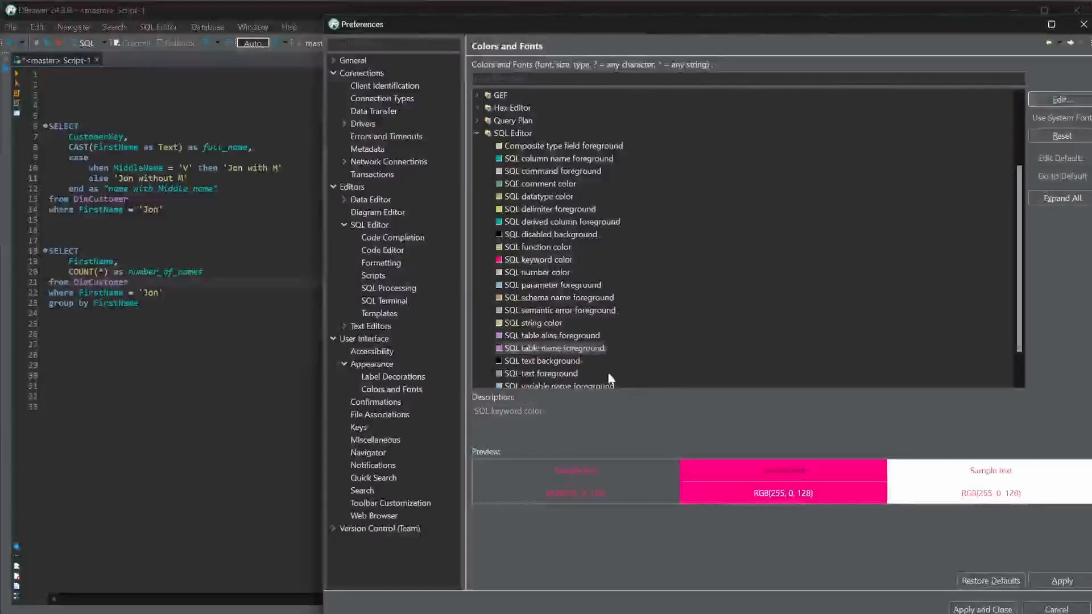
click(1052, 581)
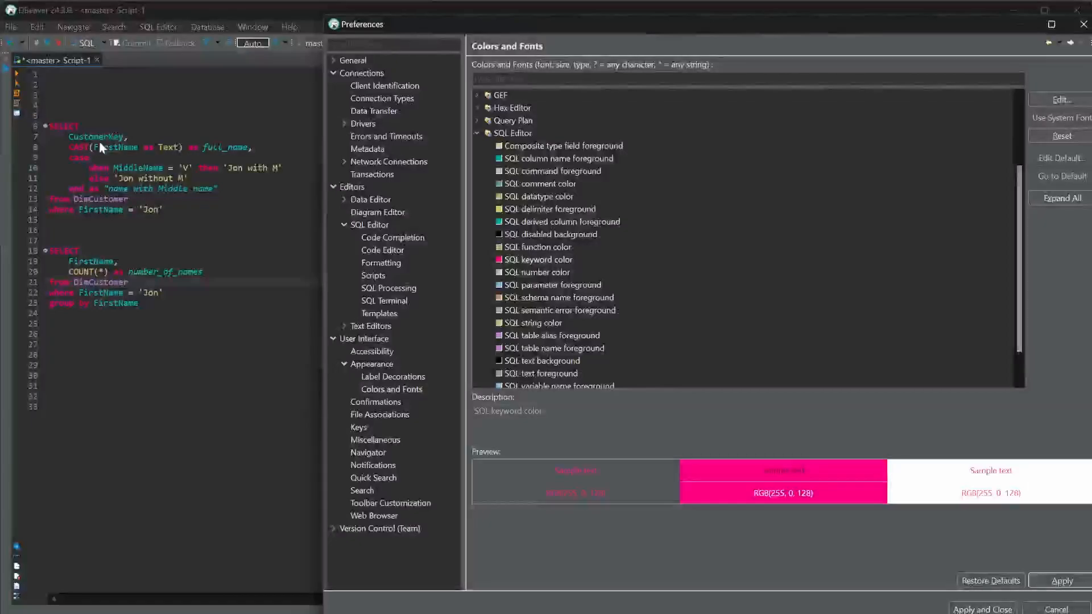
Set the SQL column name foreground to white, RGB(255, 255, 255), and apply it.
scroll(636, 224, down, 1)
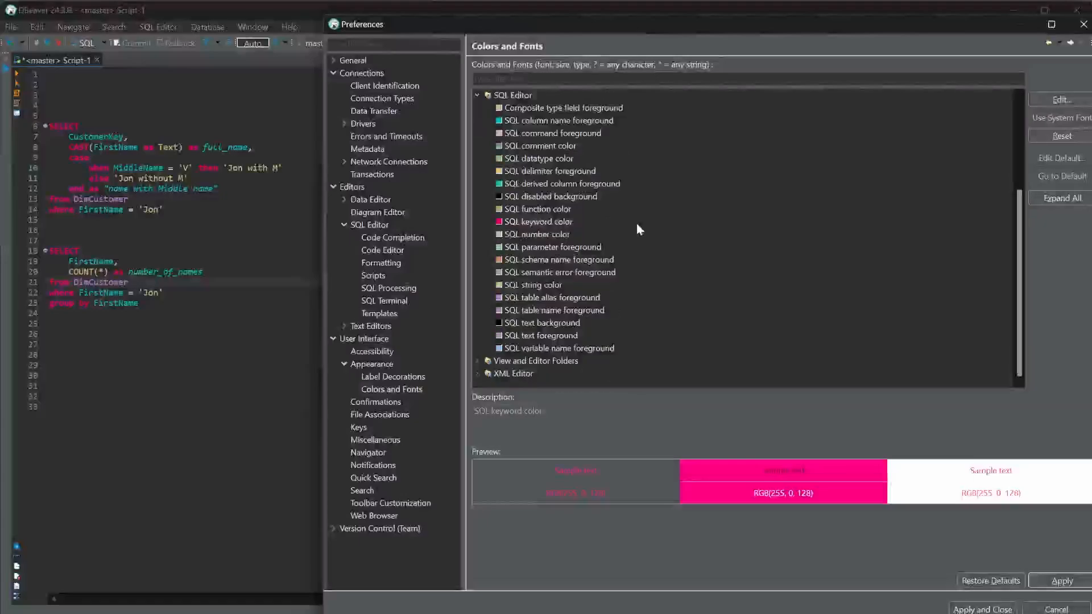
scroll(636, 224, up, 1)
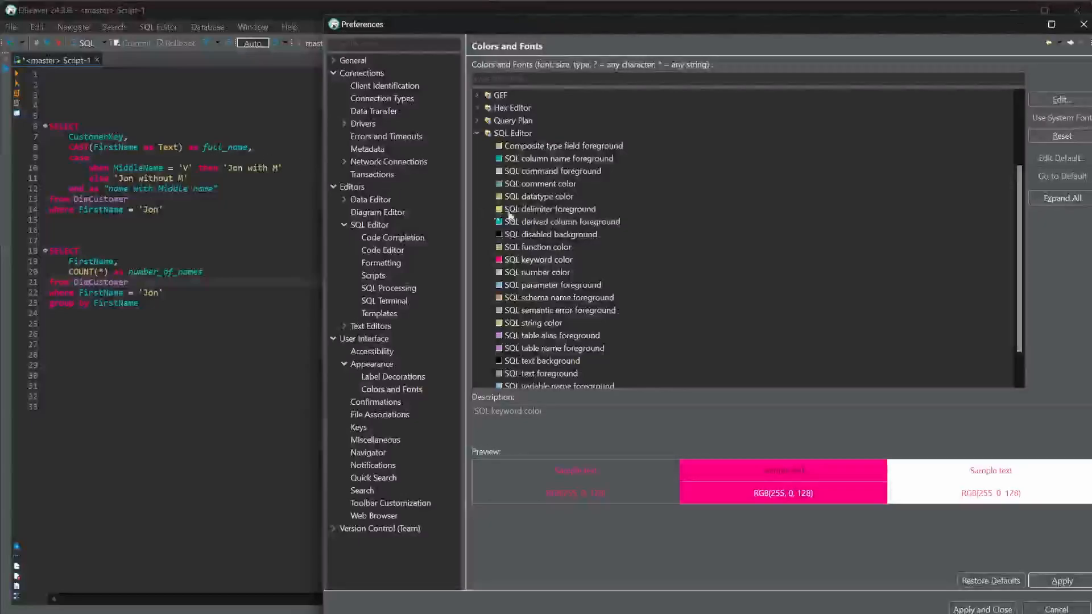
click(553, 158)
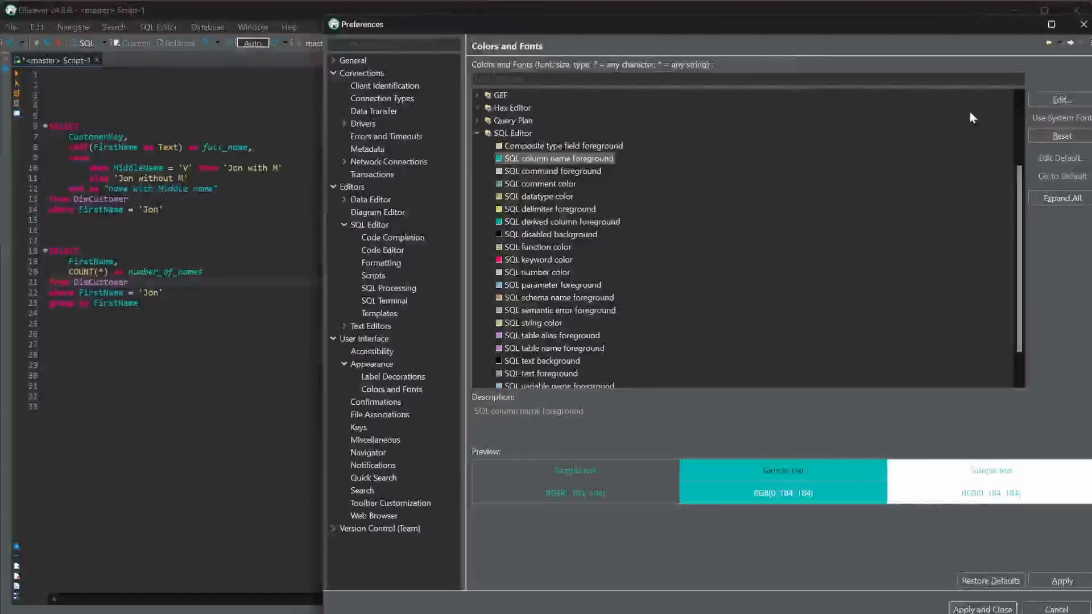
click(1059, 100)
click(466, 154)
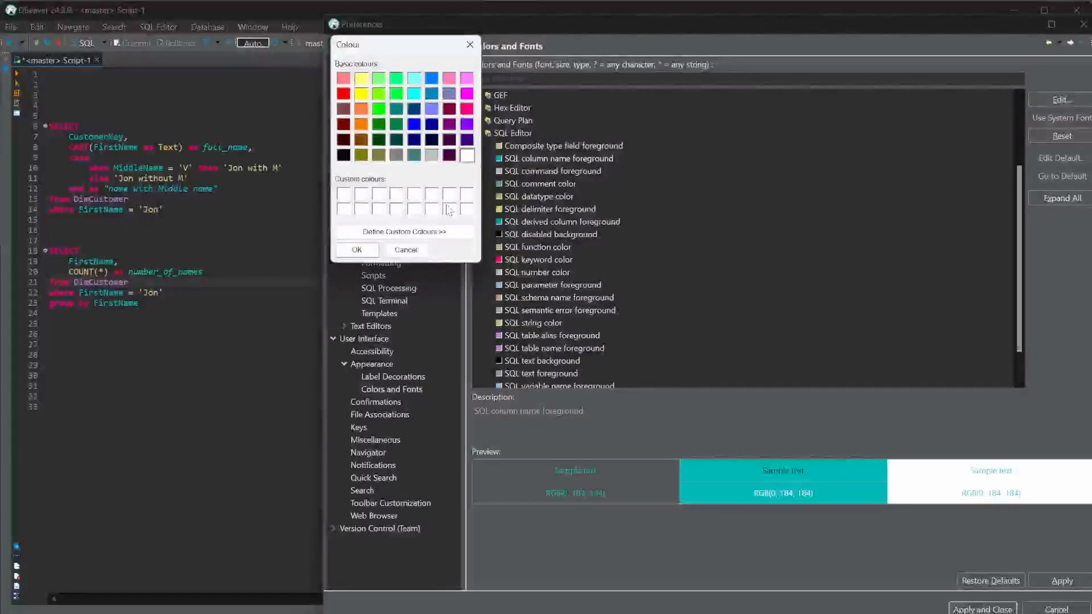
click(358, 251)
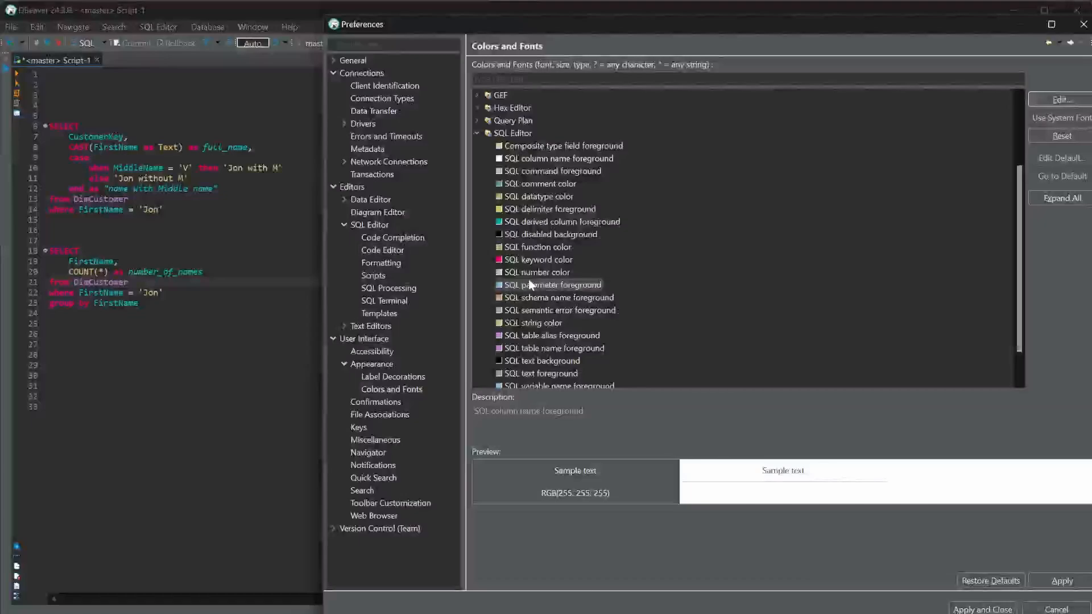
click(1041, 577)
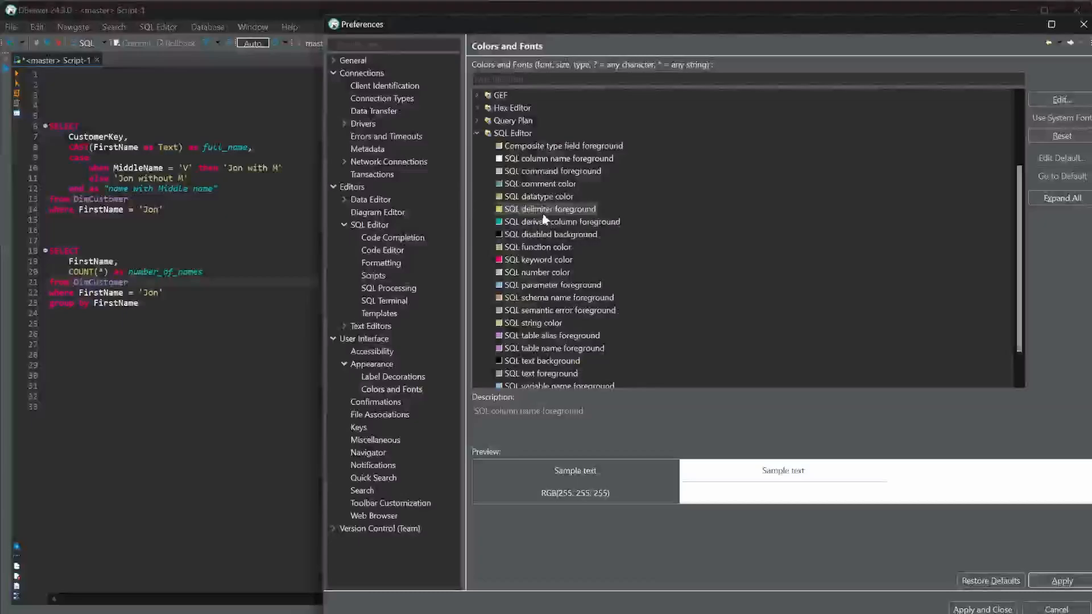
Set the SQL derived column foreground to white, RGB(255, 255, 255), and apply it to the column aliases.
click(569, 216)
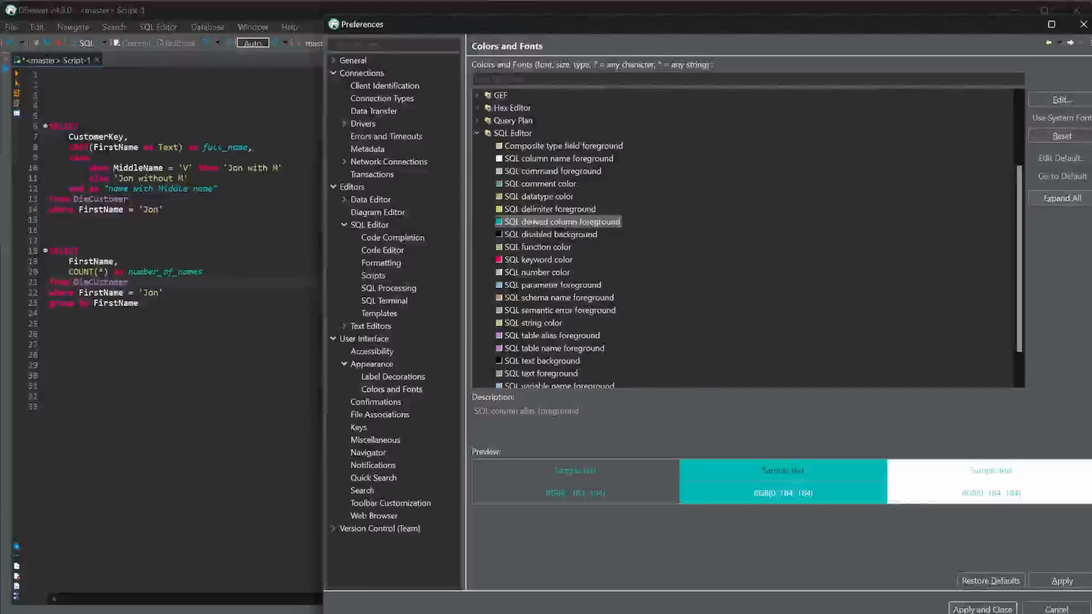
click(1077, 107)
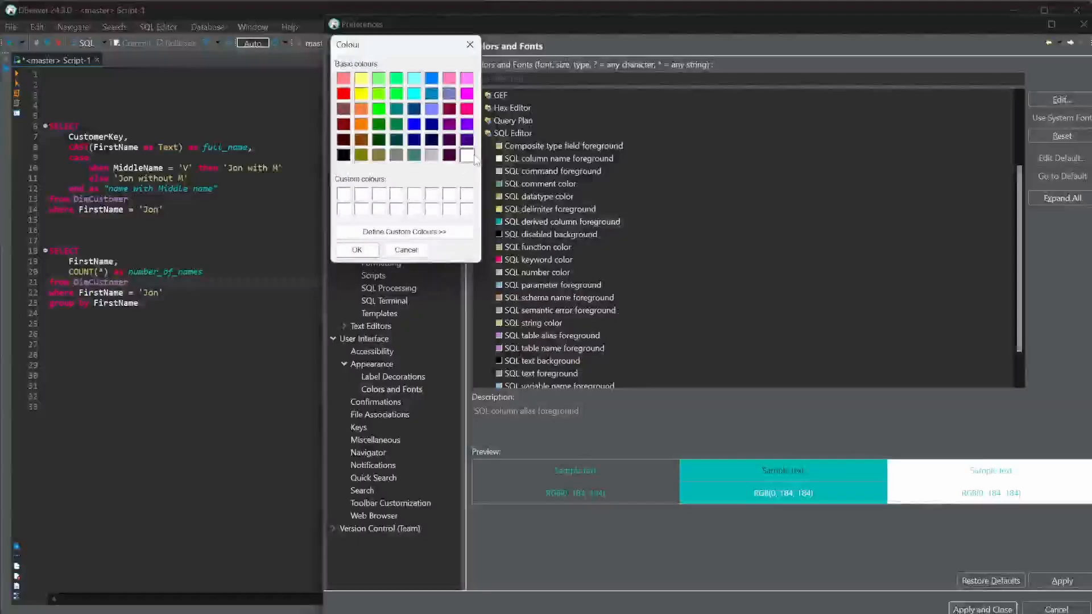
click(356, 249)
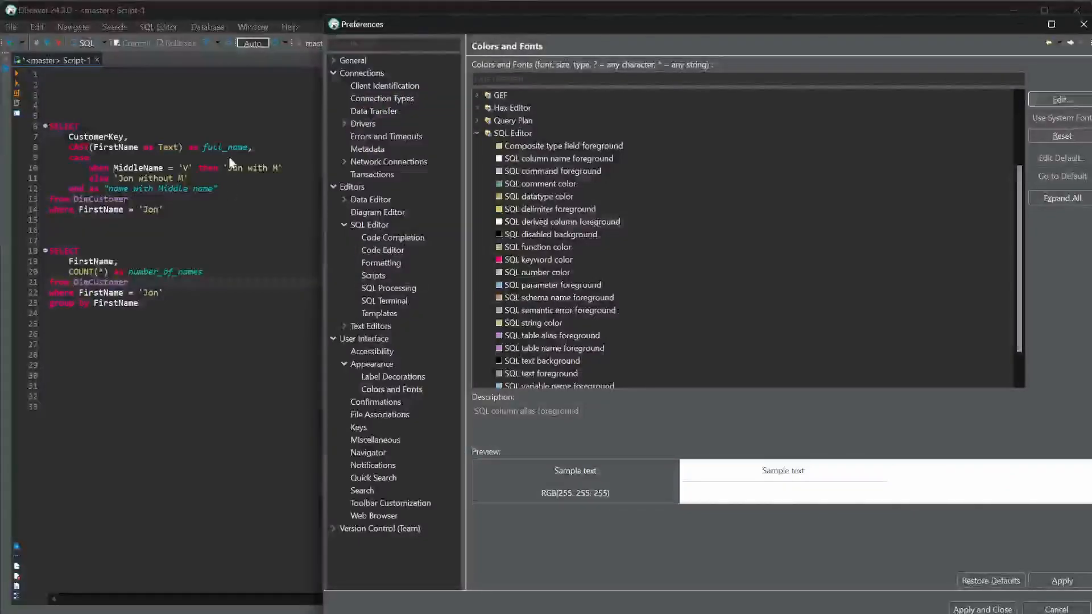
click(1055, 582)
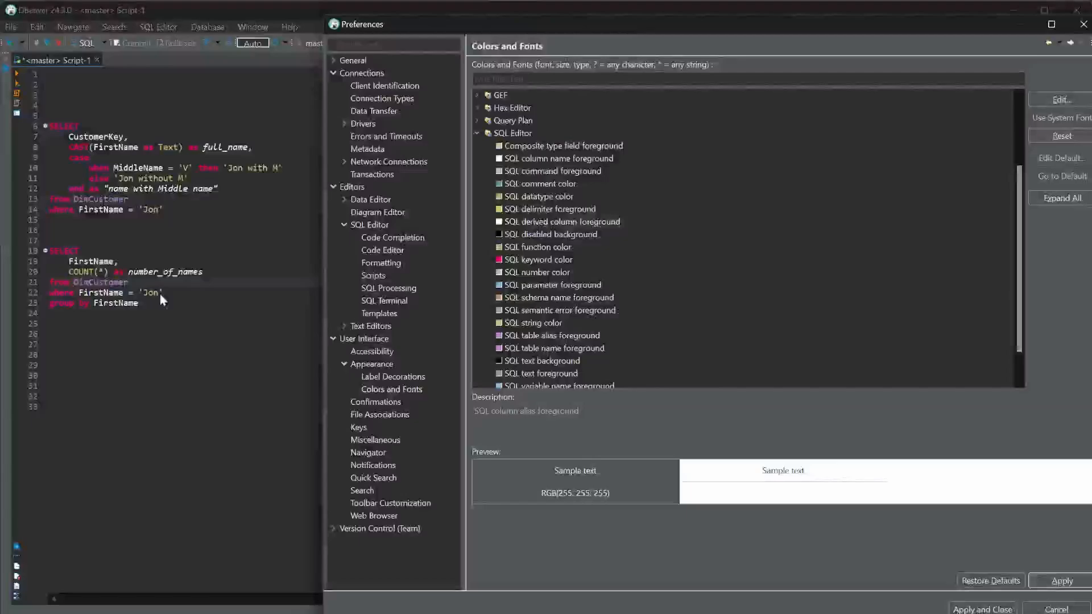
Set the SQL string color to bright green, RGB(0, 255, 0), and apply it.
scroll(592, 230, down, 2)
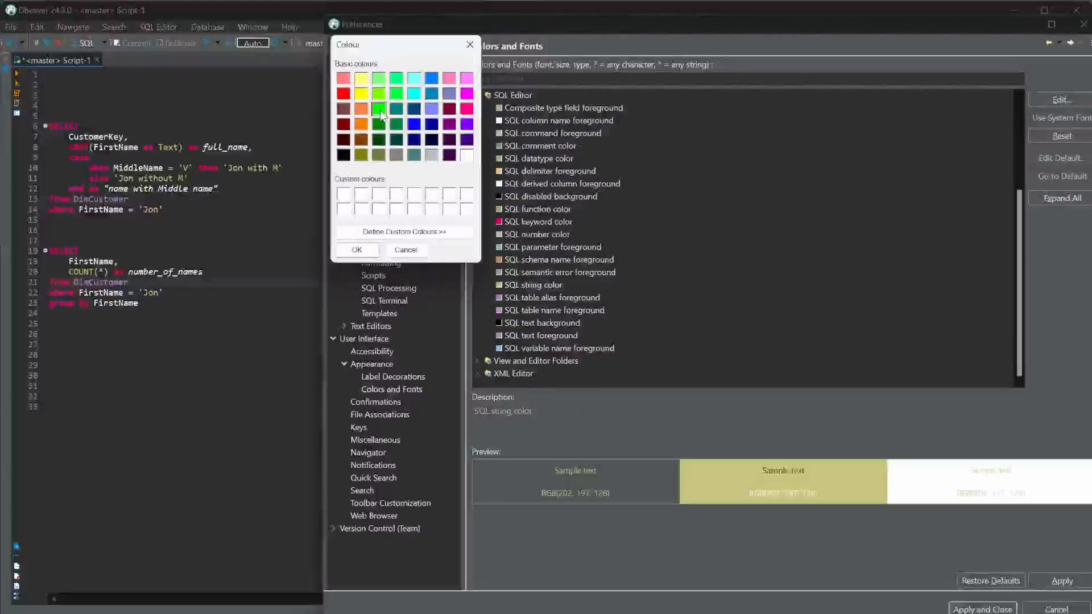
click(379, 110)
click(356, 248)
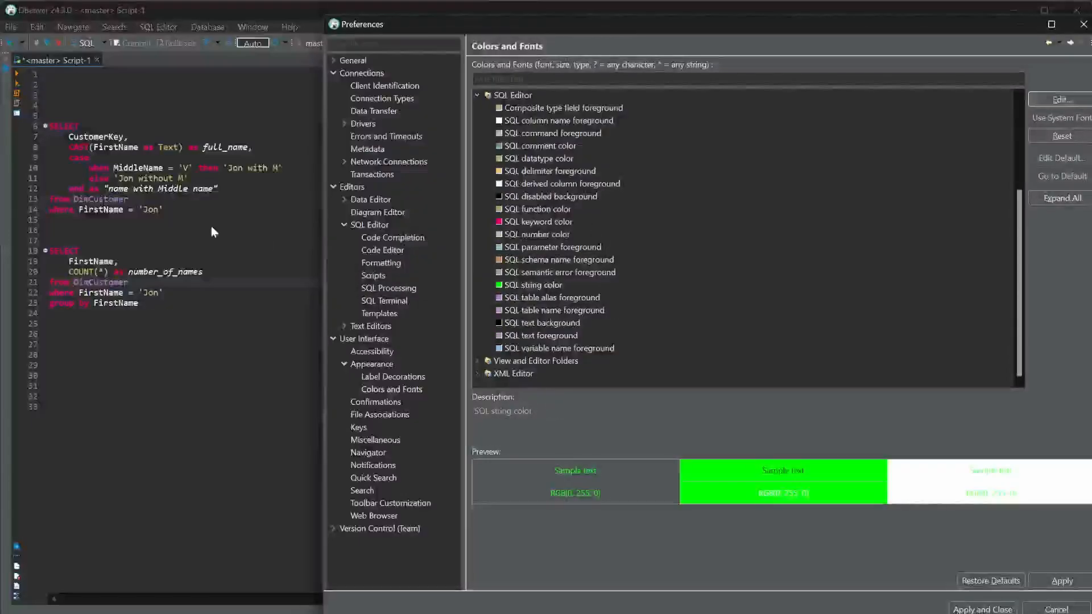
click(1066, 580)
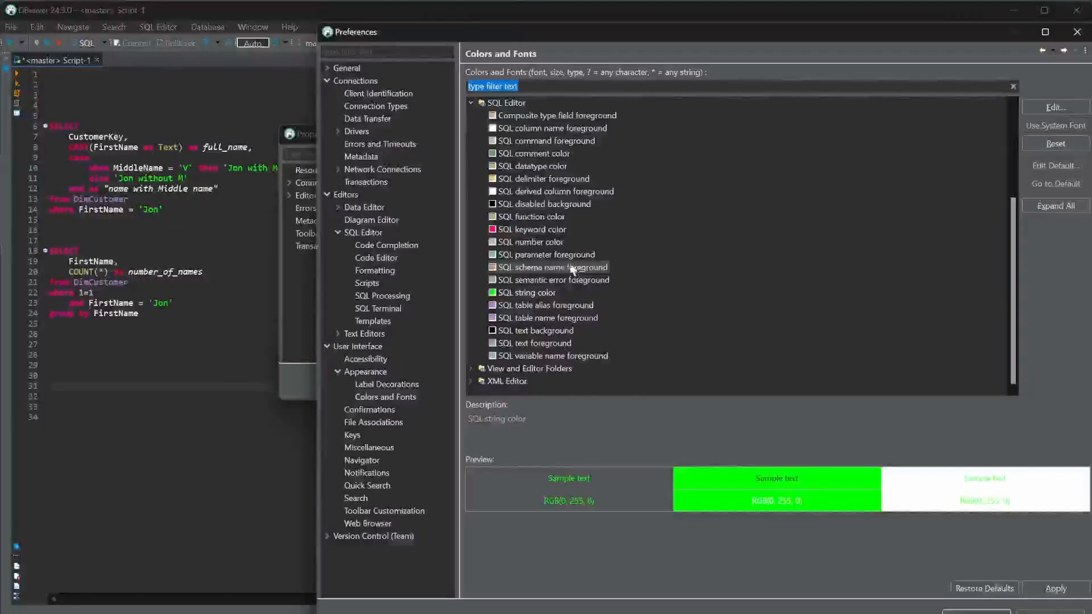
Set the SQL number color to yellow, RGB(255, 255, 0), and apply it.
double_click(545, 244)
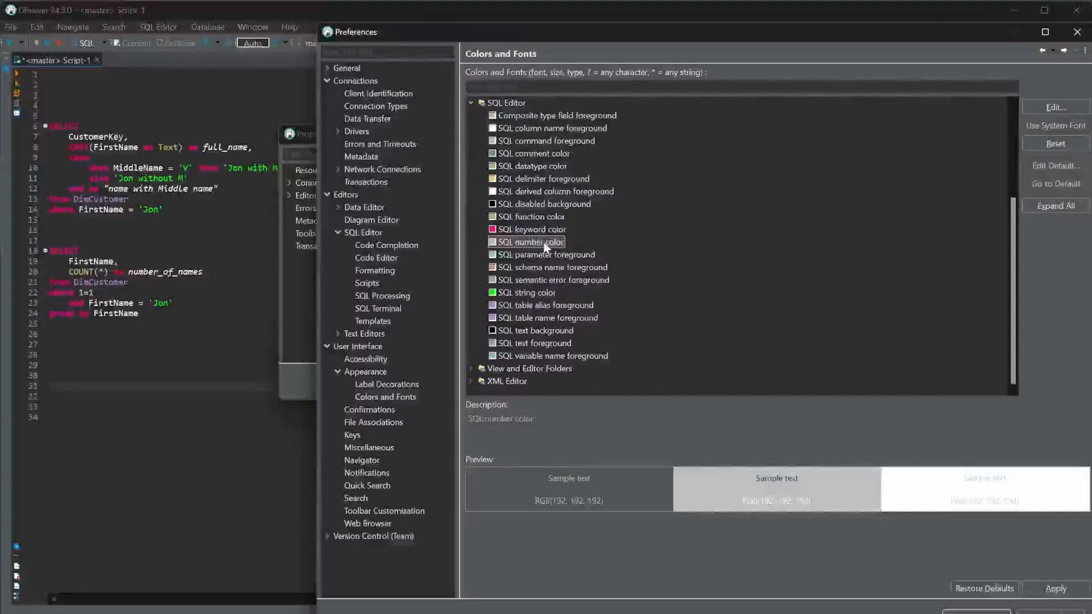
click(350, 258)
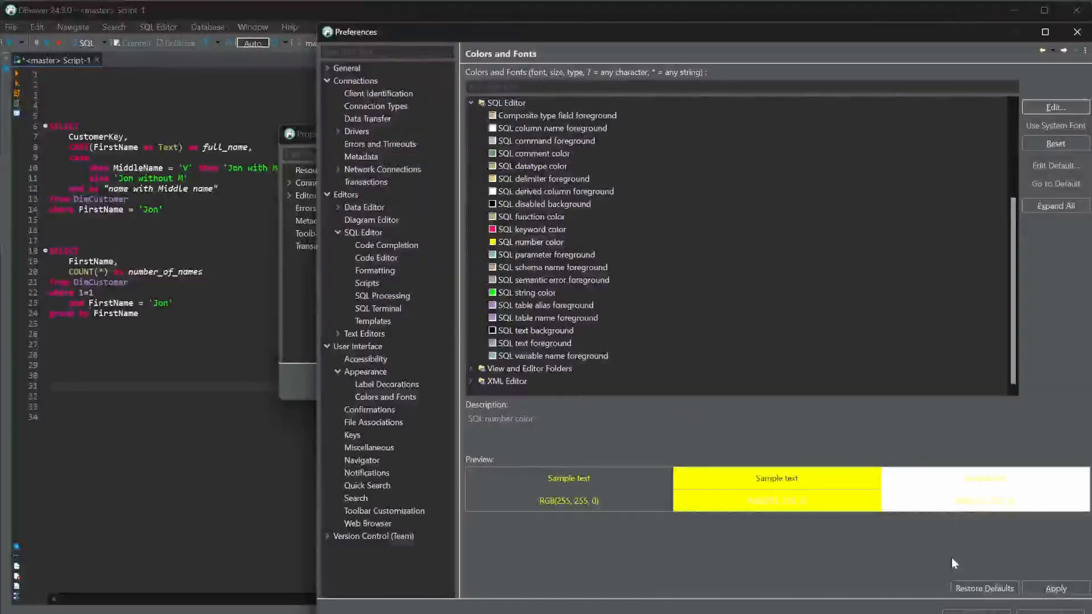
click(1055, 588)
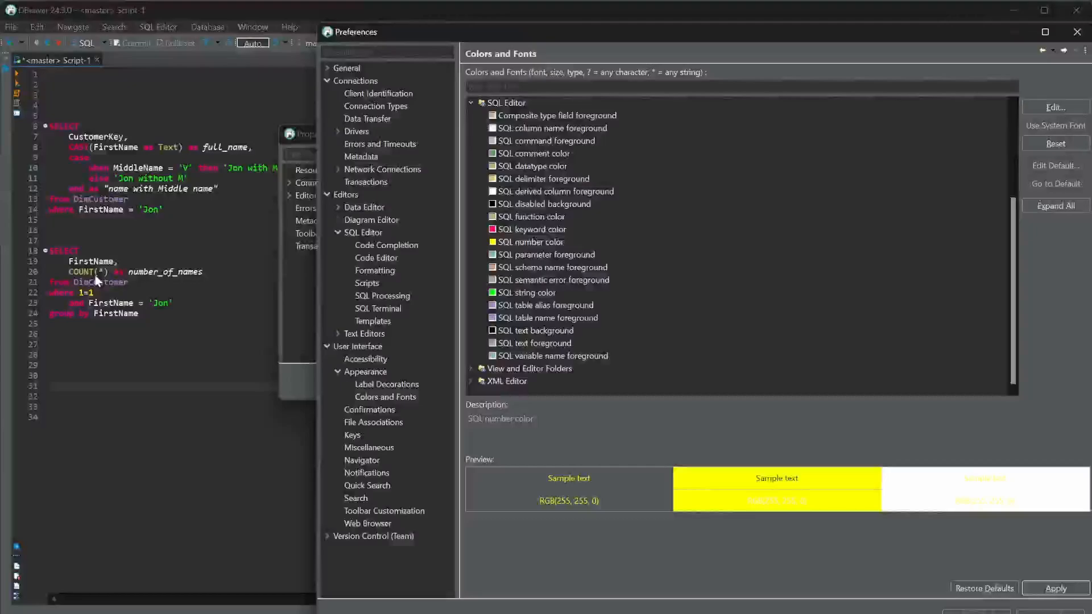
Set the SQL function color to violet, RGB(128, 0, 255), and apply it.
click(531, 216)
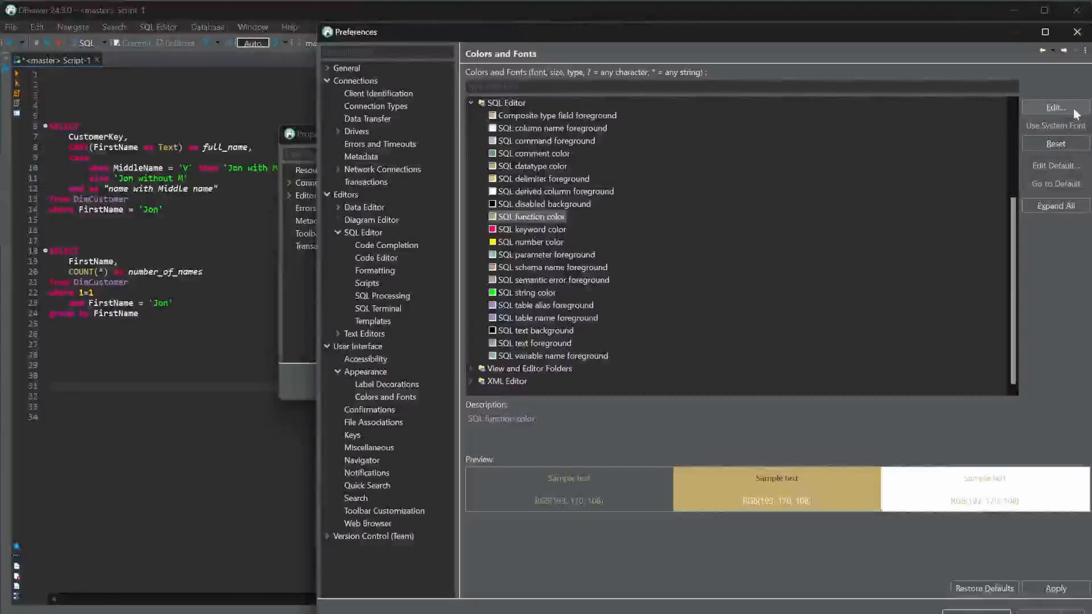
click(1074, 113)
click(458, 133)
click(362, 257)
click(1032, 593)
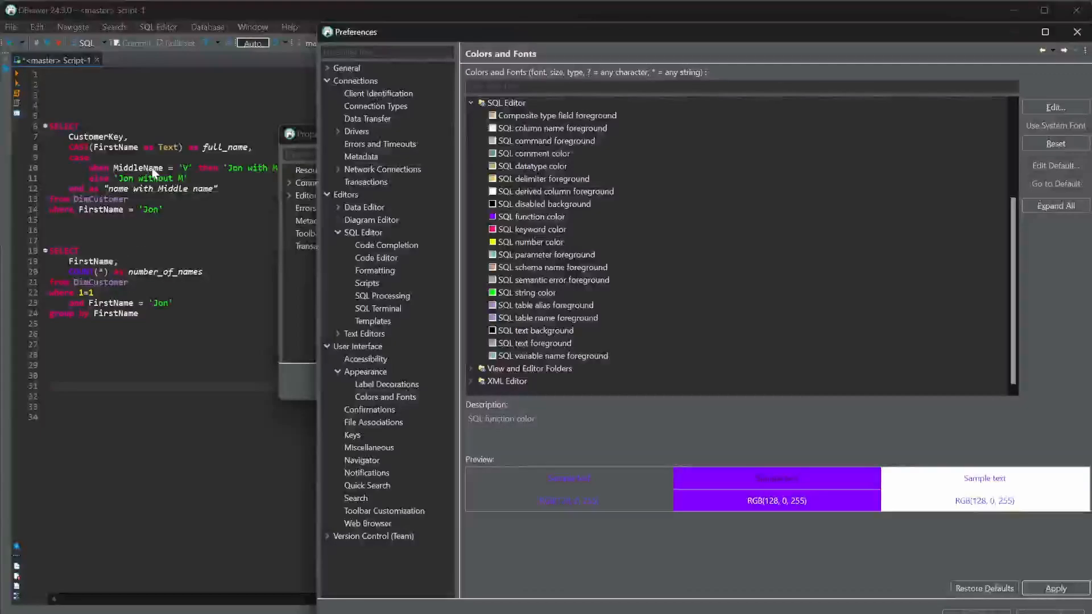
Set the SQL datatype color to orange, RGB(255, 128, 0), and apply it.
click(545, 167)
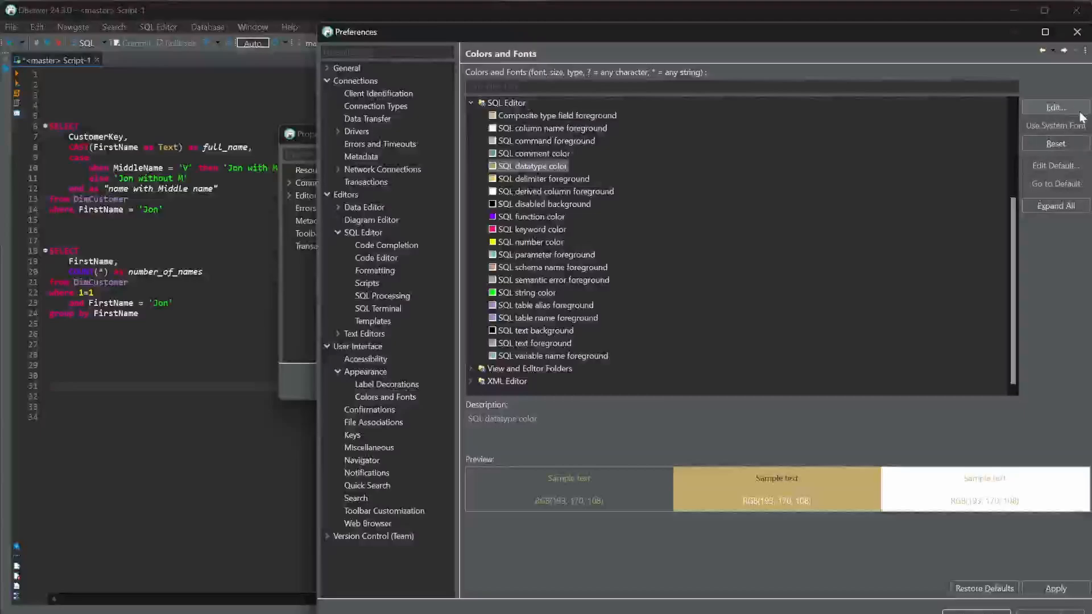
click(1056, 108)
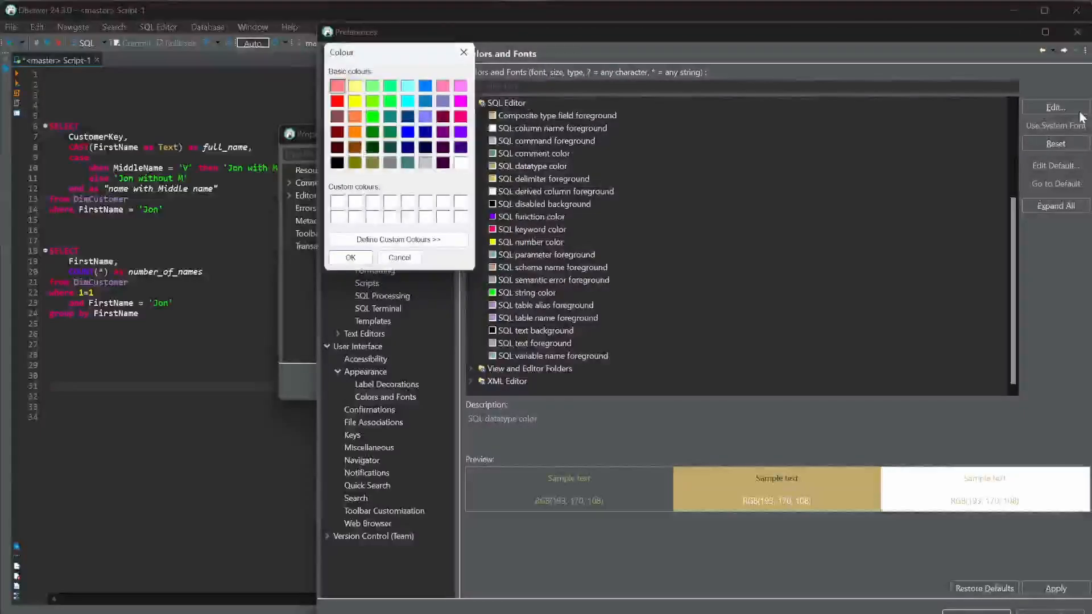
click(355, 131)
click(351, 258)
click(1056, 589)
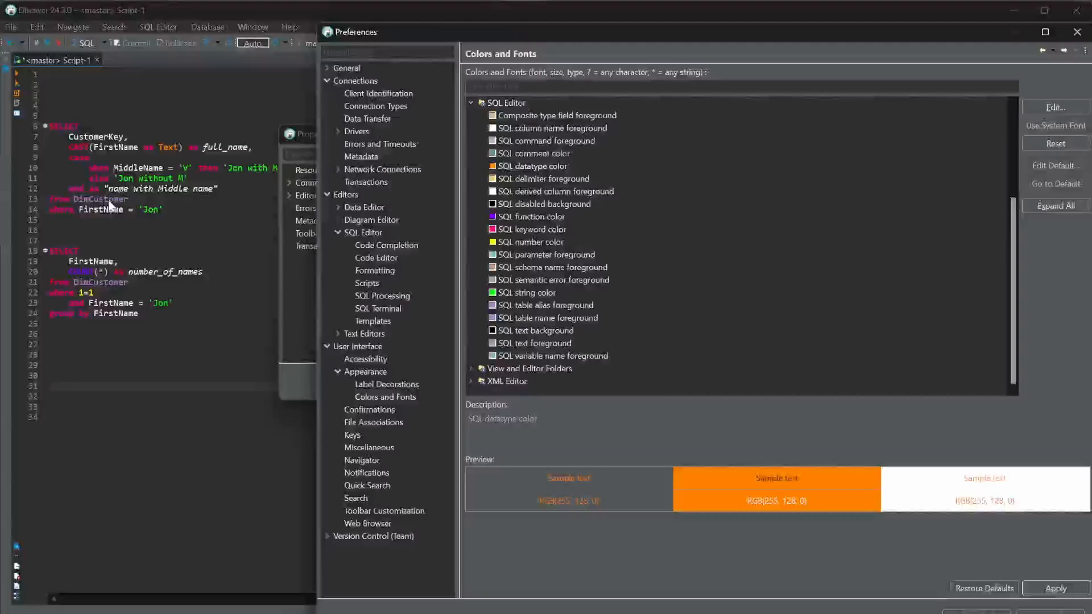
Define a custom light blue for the SQL table name foreground and apply it.
click(548, 318)
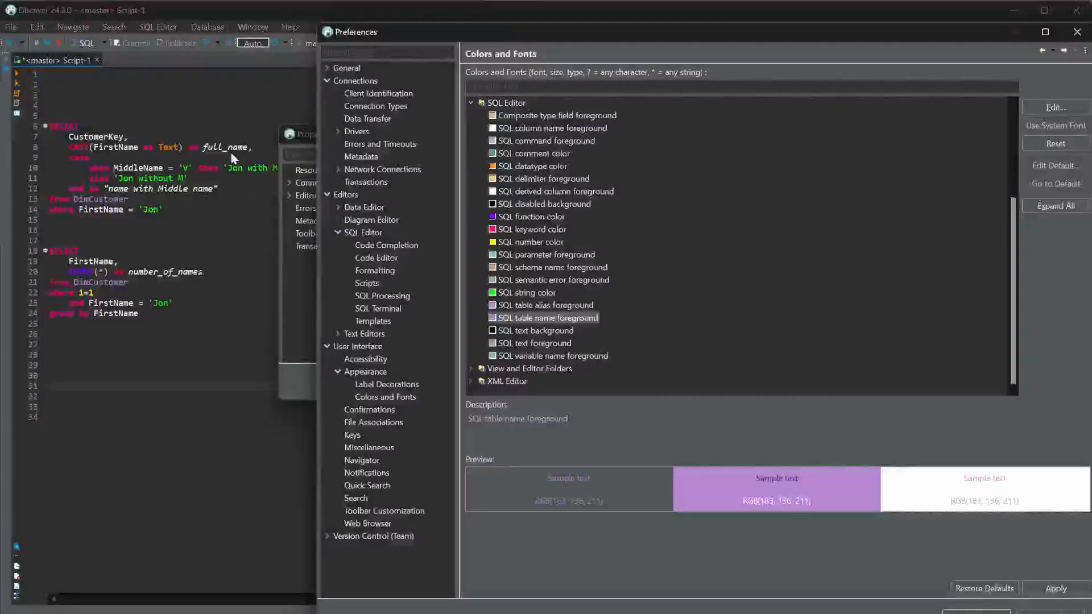
click(1055, 107)
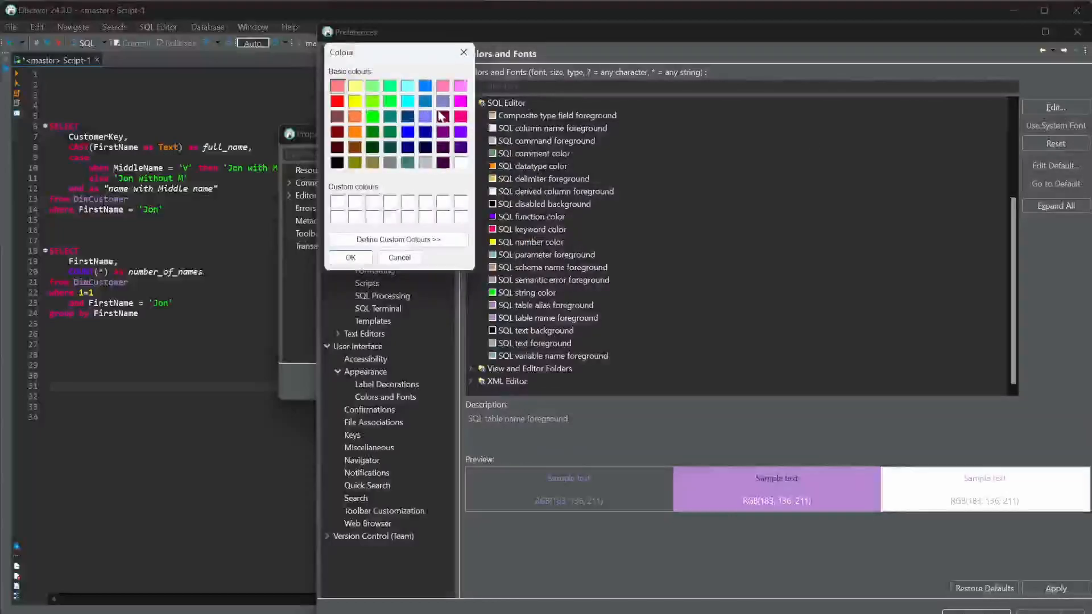
click(393, 239)
drag(564, 72, 549, 77)
click(351, 257)
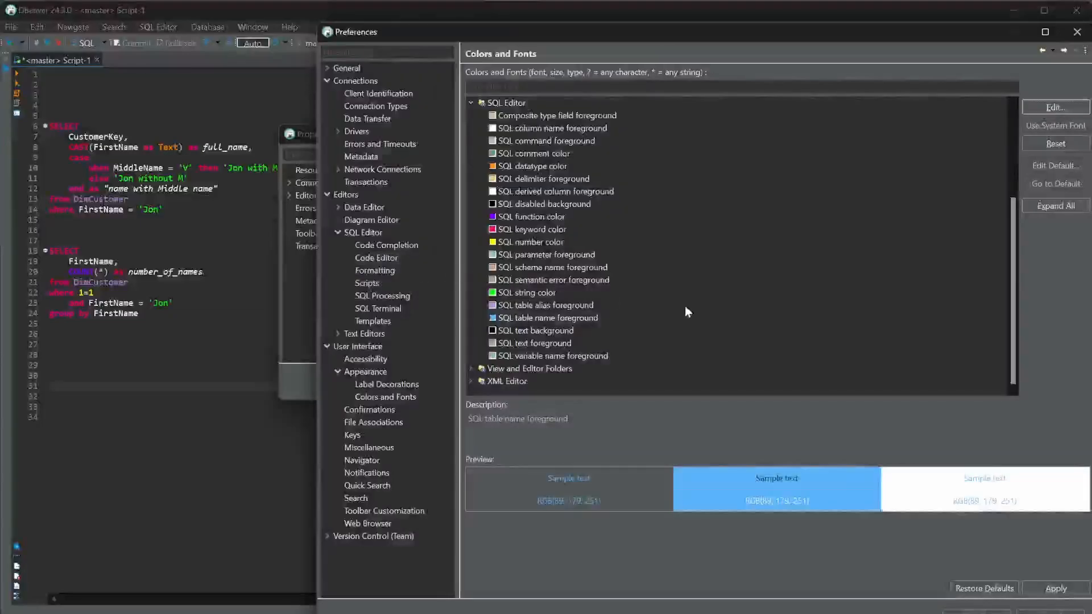
click(1053, 590)
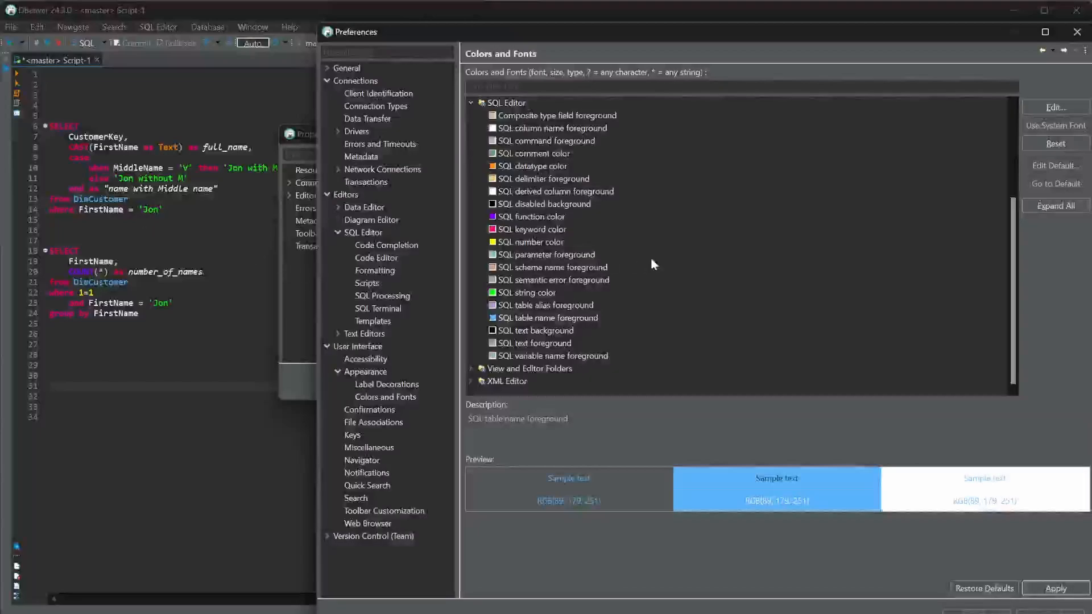
Set the SQL comment color to cyan, RGB(0, 255, 255), apply it, and close the preferences and script properties.
click(559, 157)
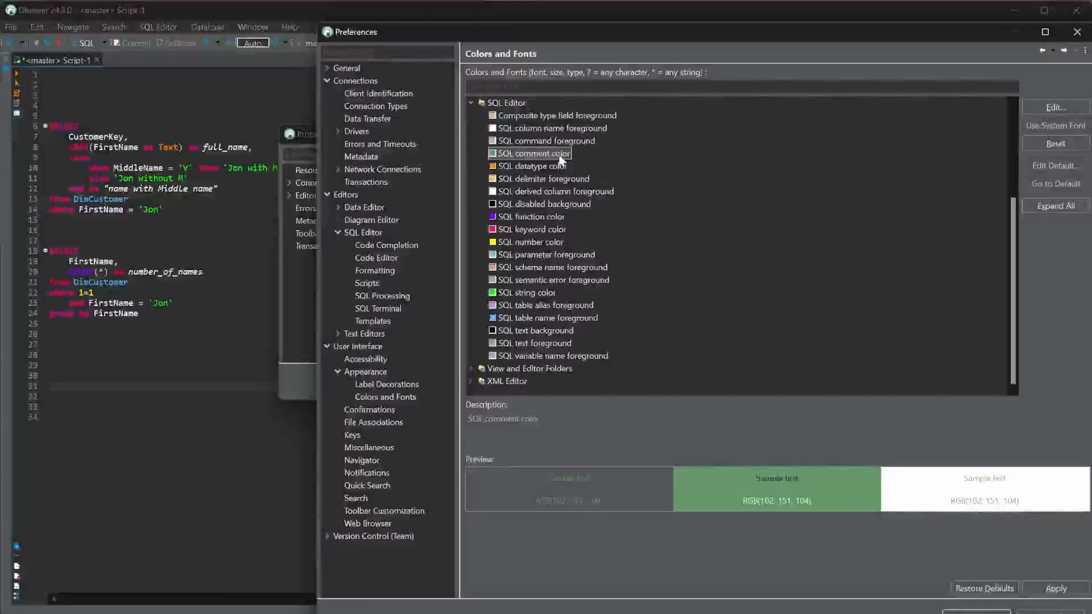
click(1055, 108)
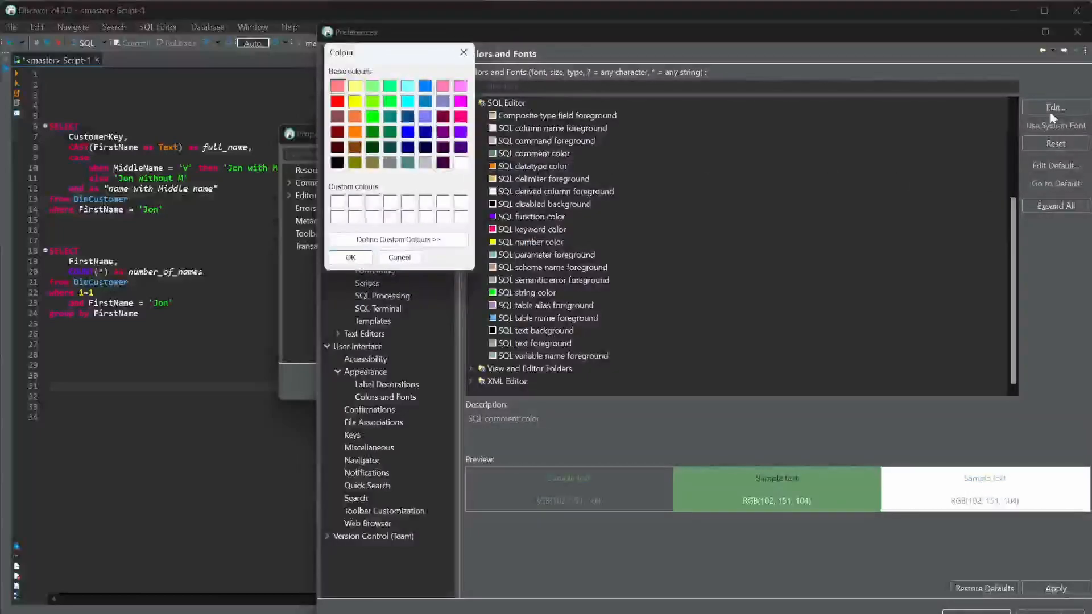
click(408, 102)
click(350, 257)
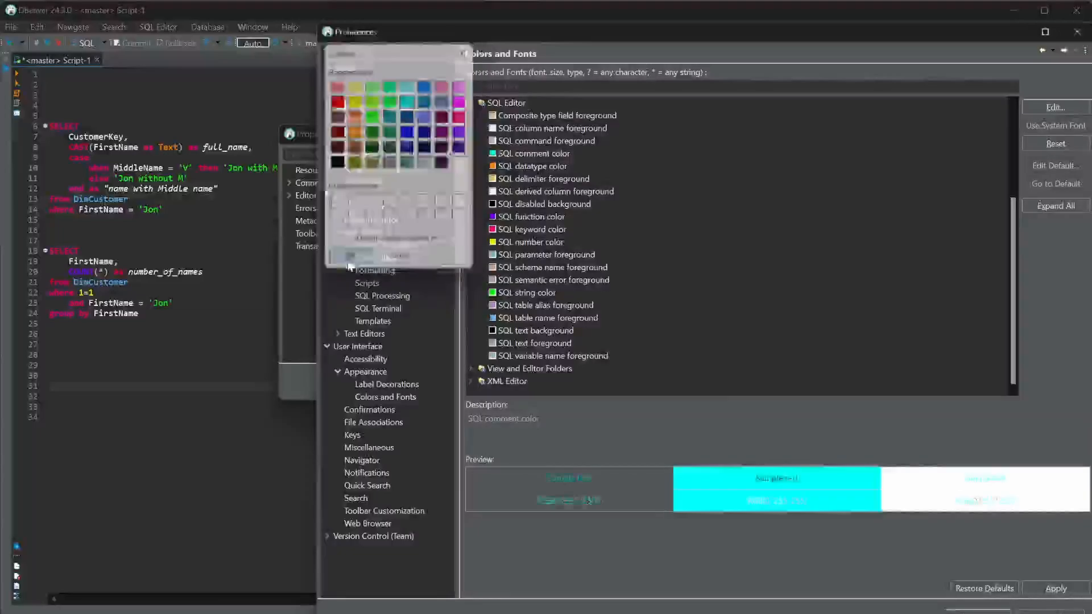
click(1001, 611)
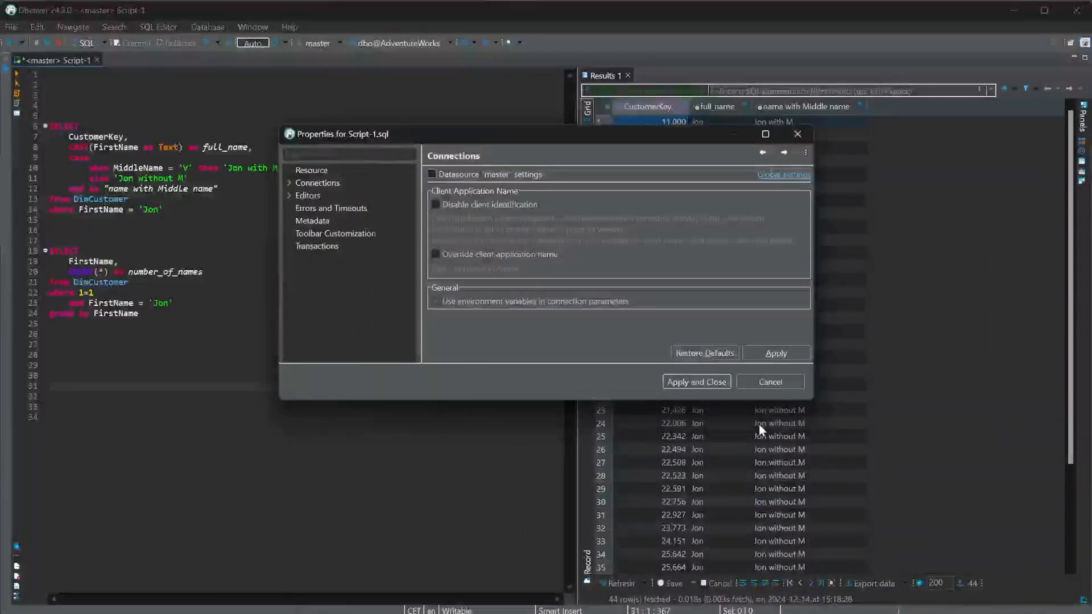
click(720, 386)
Comment out the "group by FirstName" line at the end of the second query.
click(202, 377)
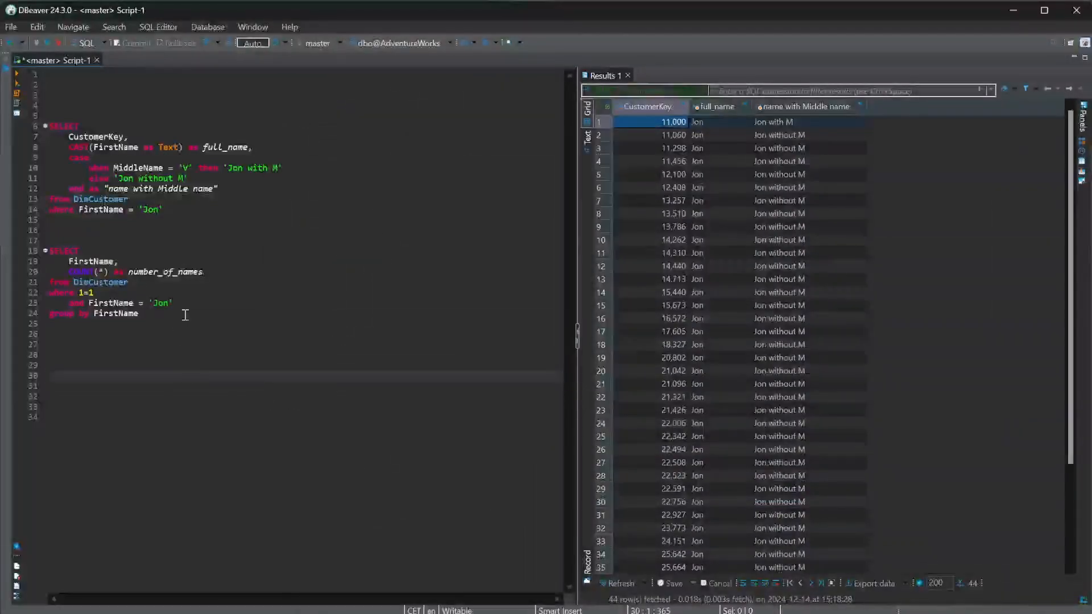
click(185, 315)
key(ctrl+slash)
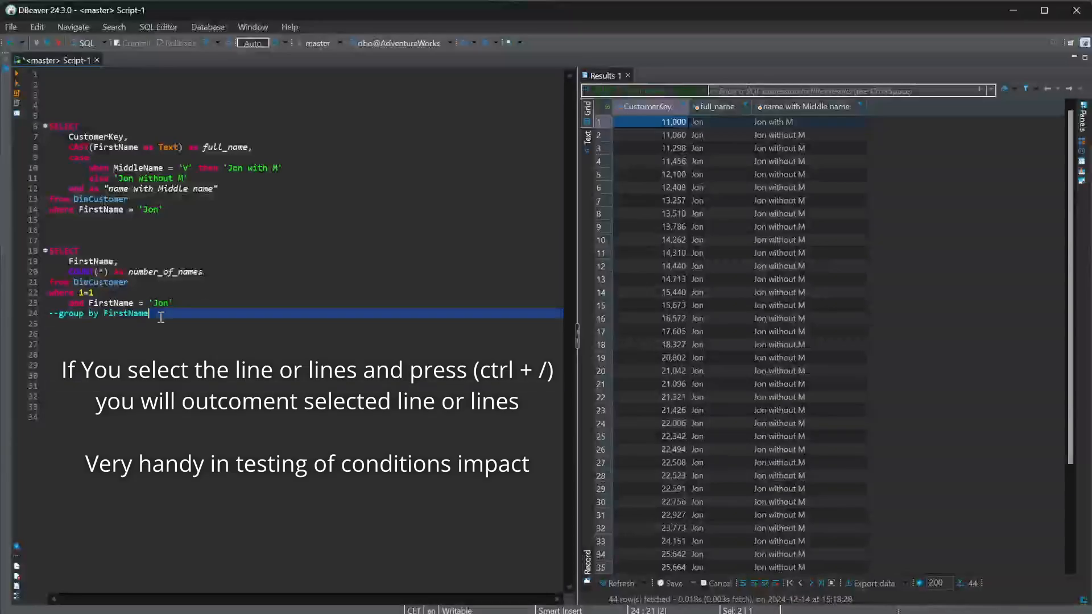
click(189, 449)
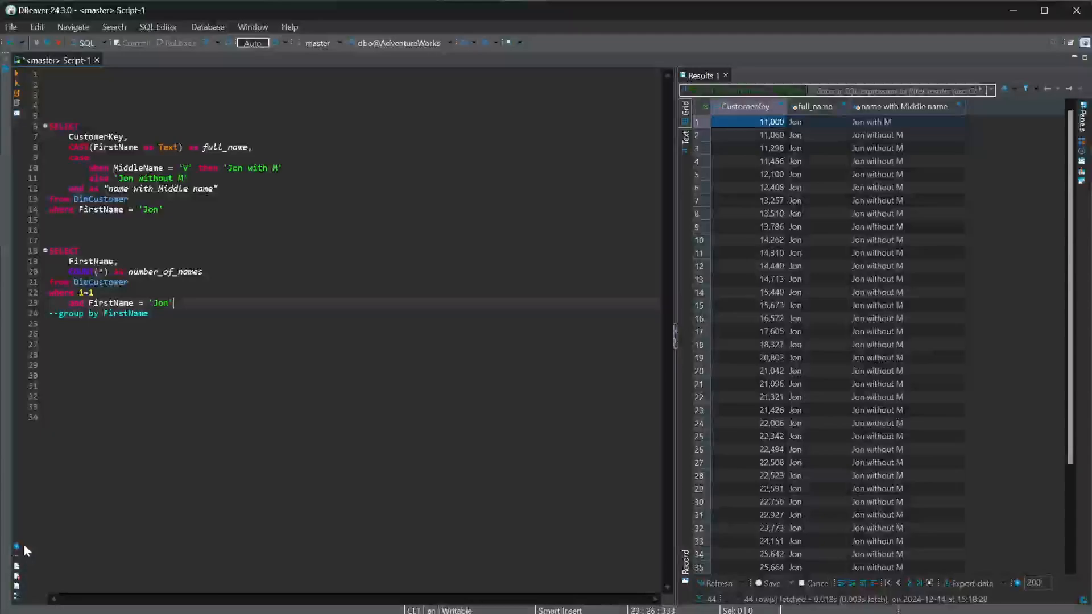
Open the global Colors and Fonts preferences from the SQL editor settings and expand the Database Query Results category.
click(17, 546)
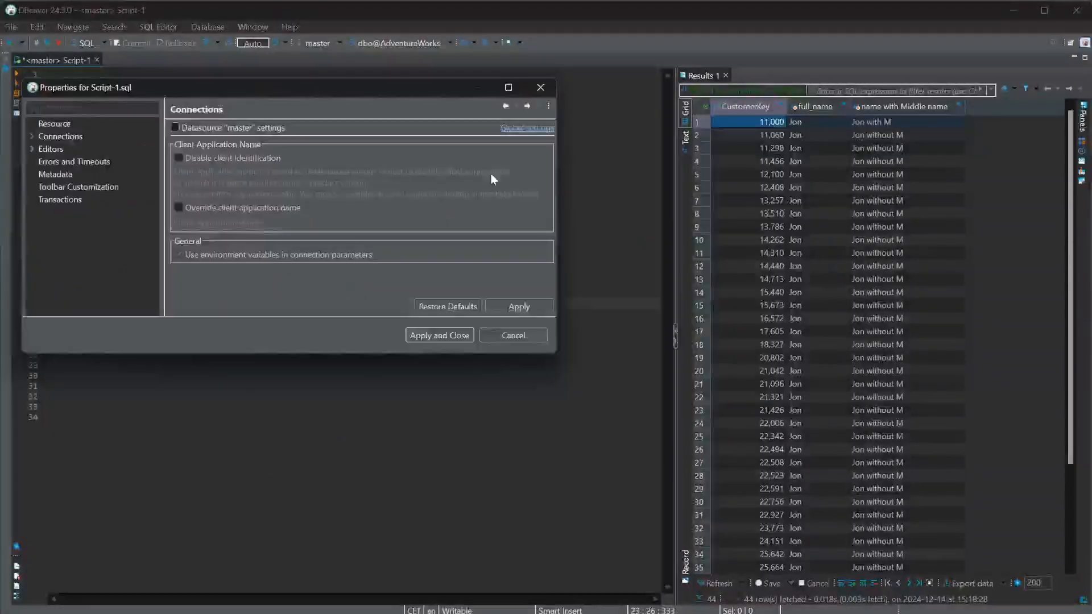
click(533, 129)
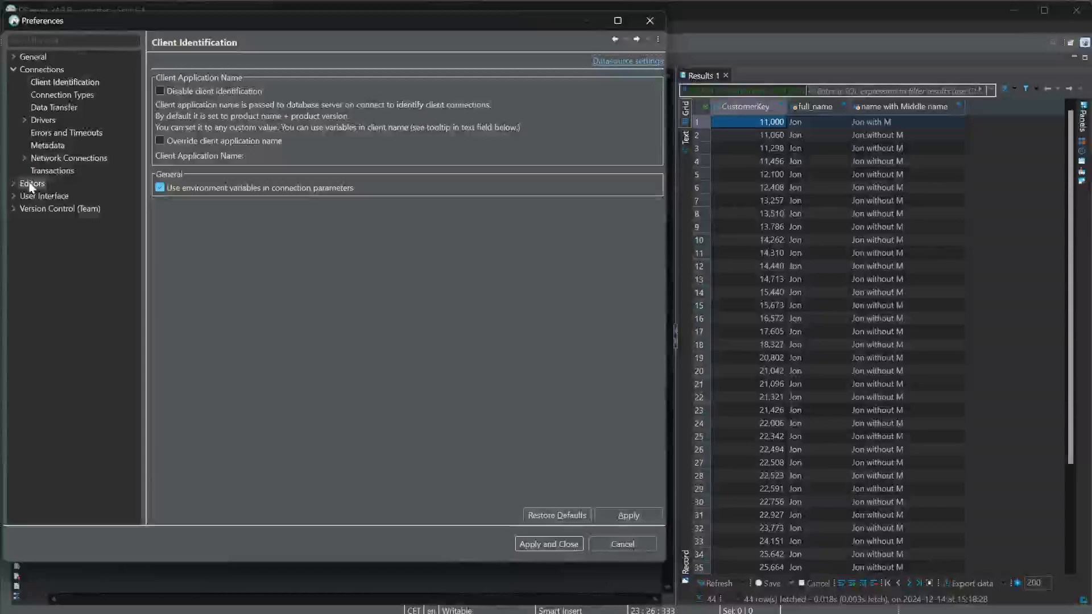
click(31, 184)
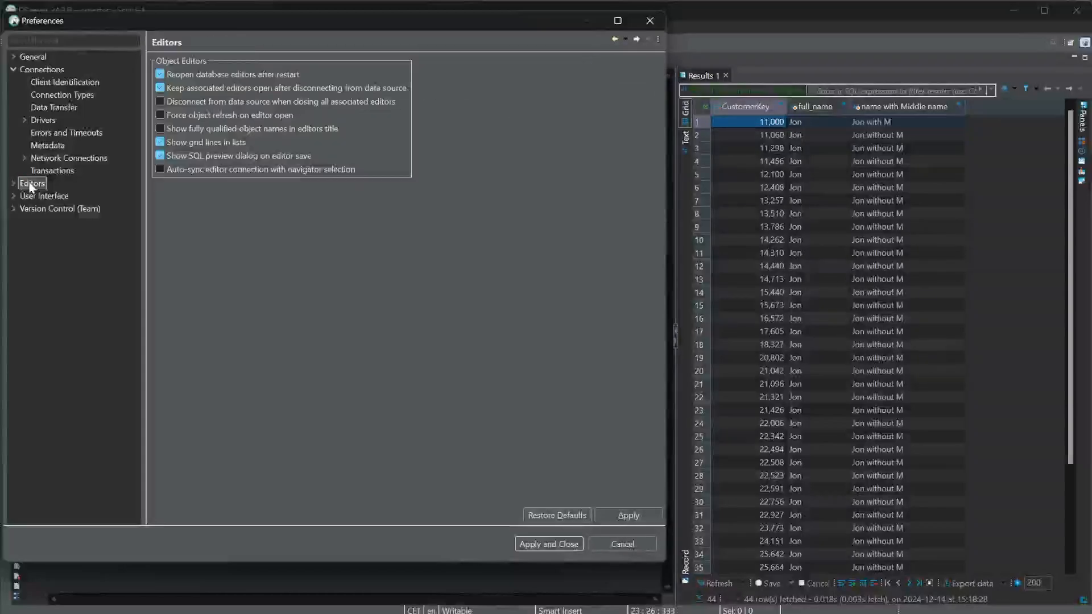
click(14, 183)
click(49, 221)
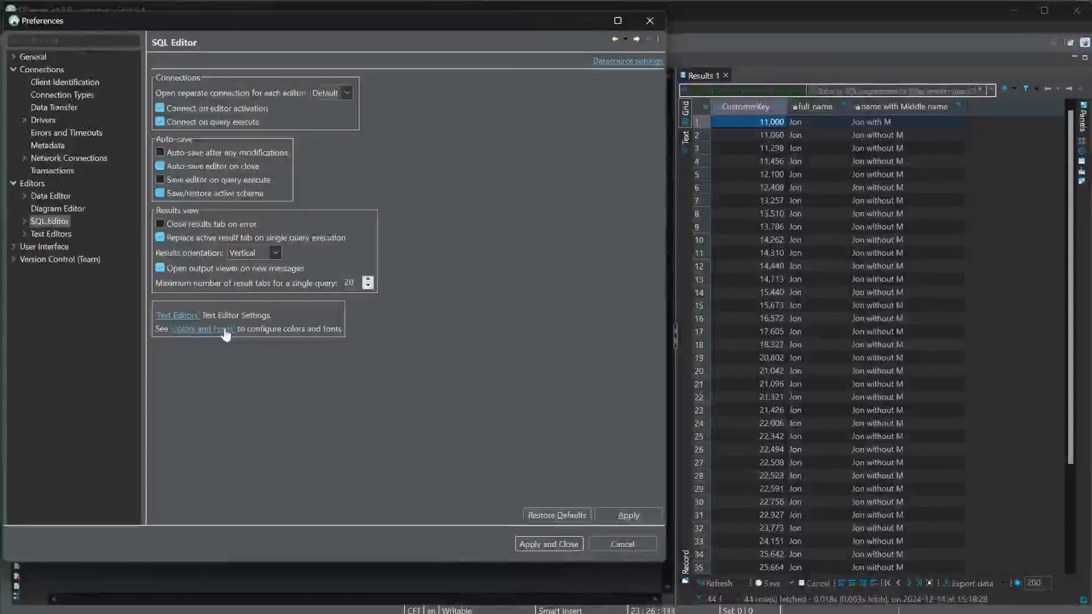
click(230, 329)
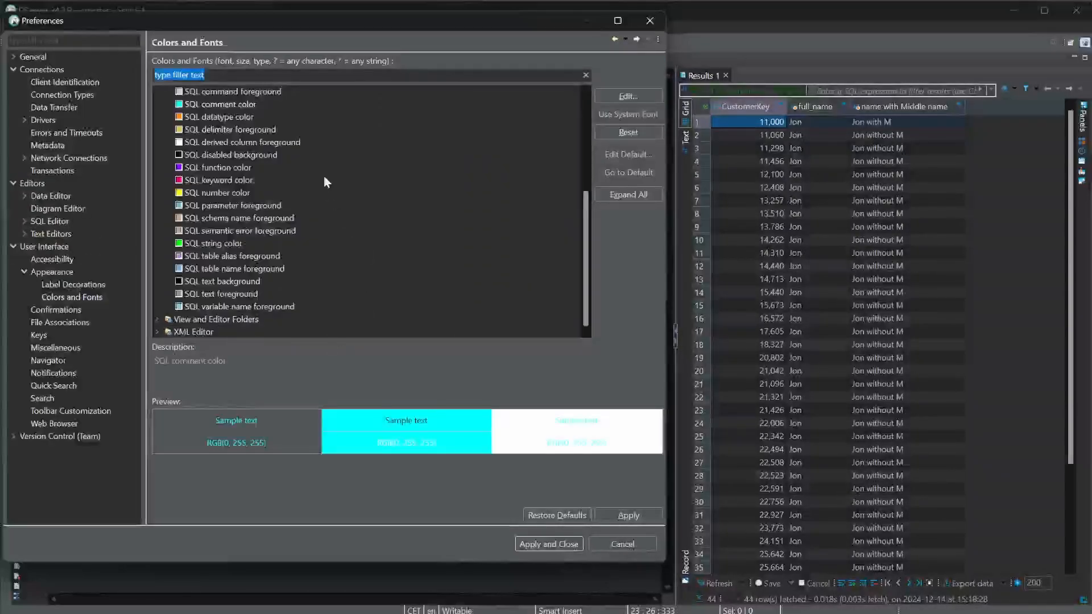
scroll(323, 177, up, 5)
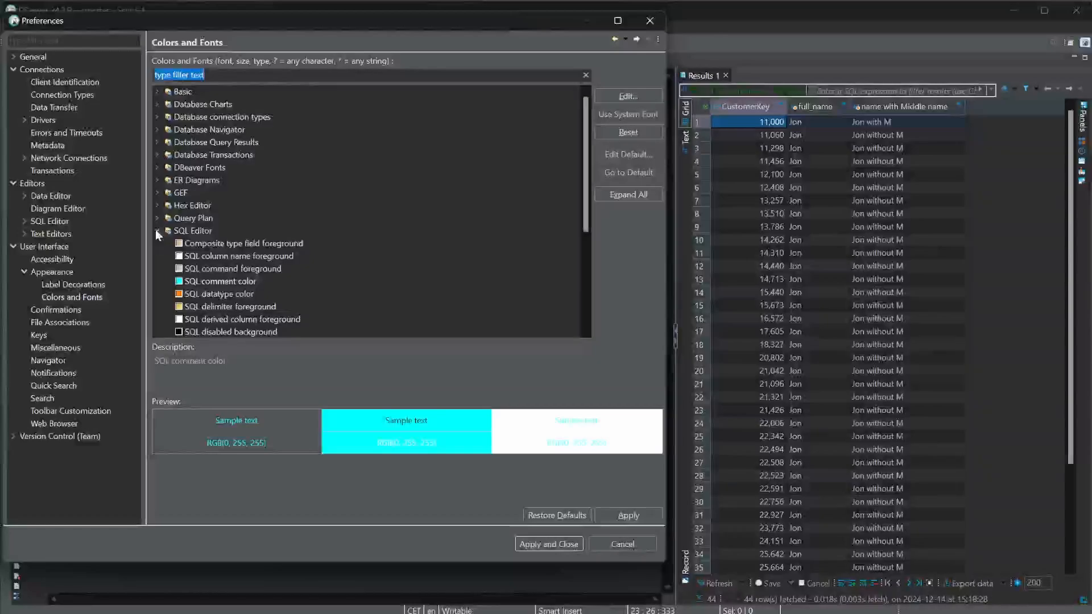
click(157, 230)
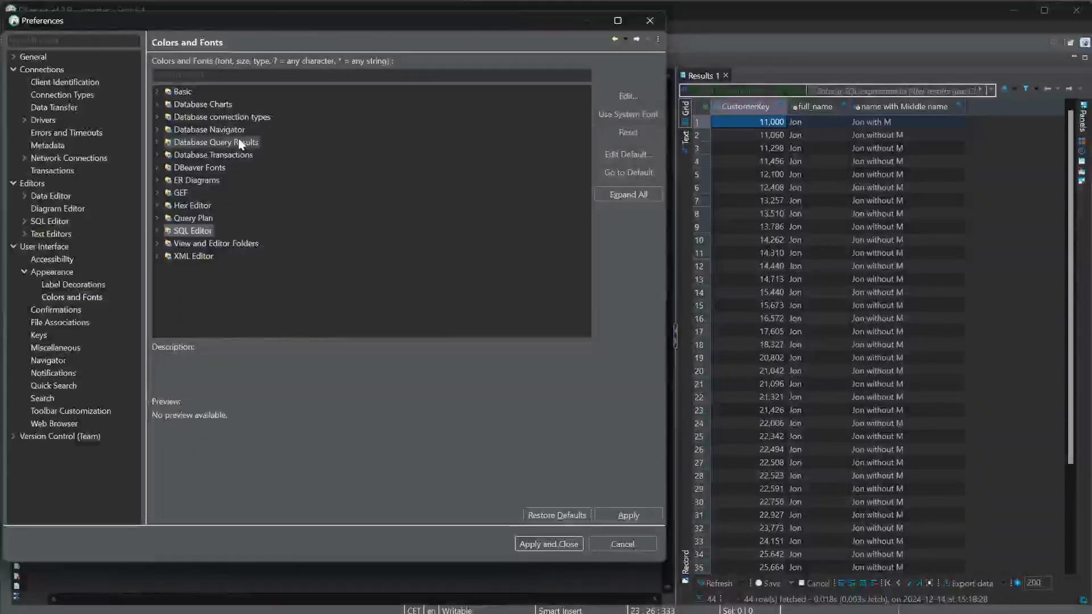
click(158, 143)
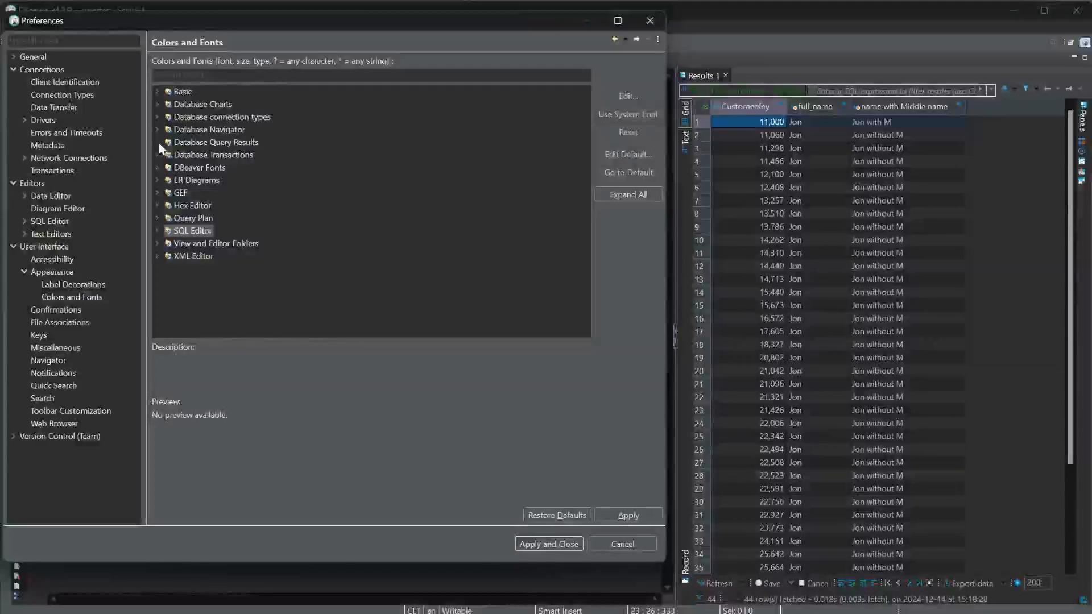
scroll(335, 236, down, 1)
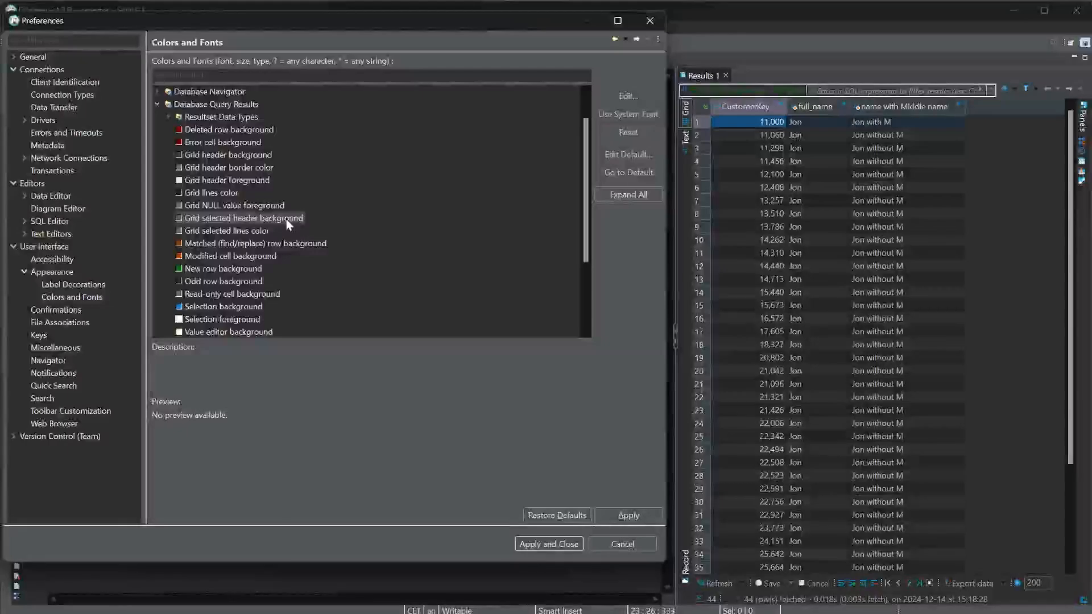
Set the grid selected header background to red, RGB(255, 0, 0), and apply it.
double_click(241, 154)
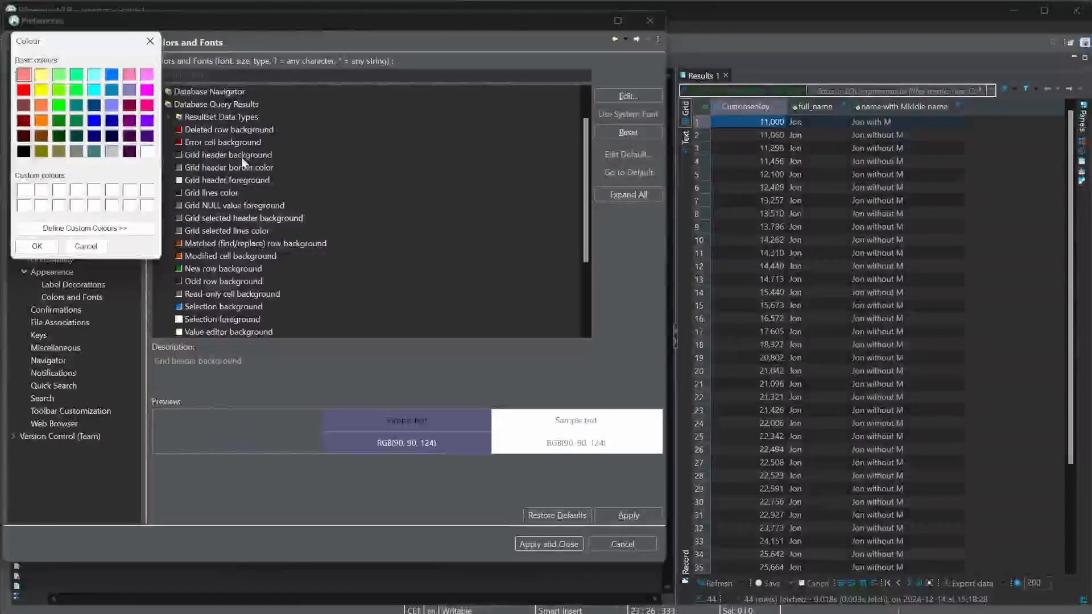
click(23, 89)
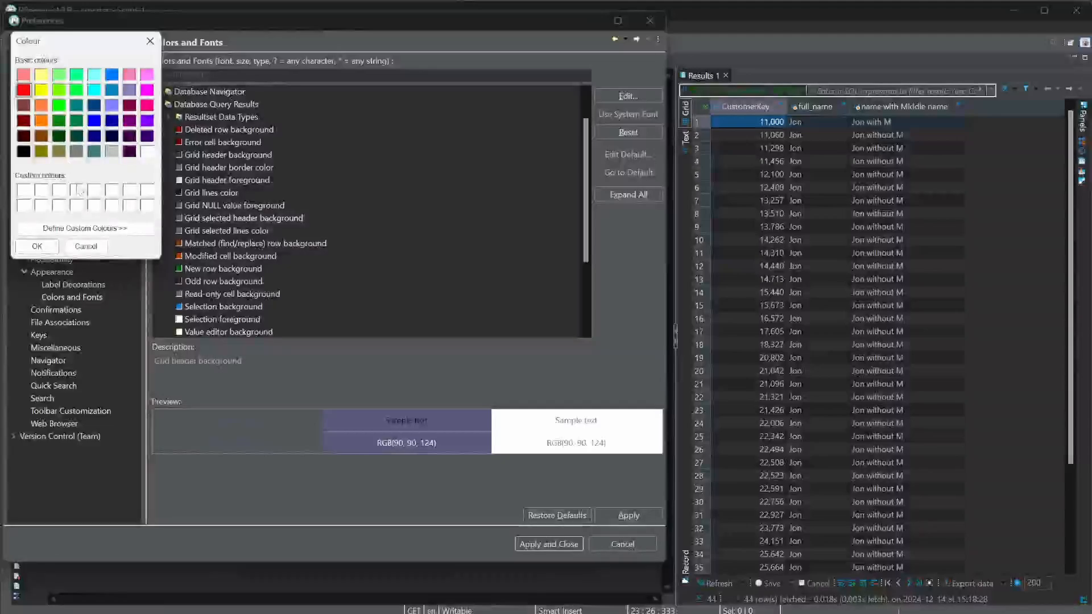
click(37, 246)
click(644, 521)
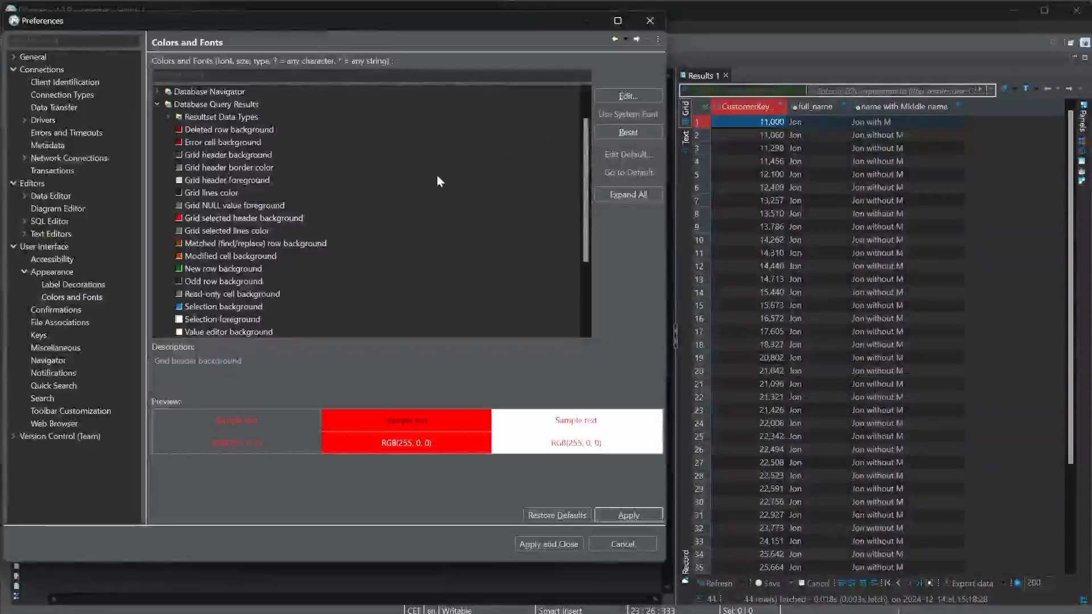
Set the query results selection background to cyan, RGB(0, 255, 255), and apply it.
scroll(245, 272, down, 1)
click(244, 271)
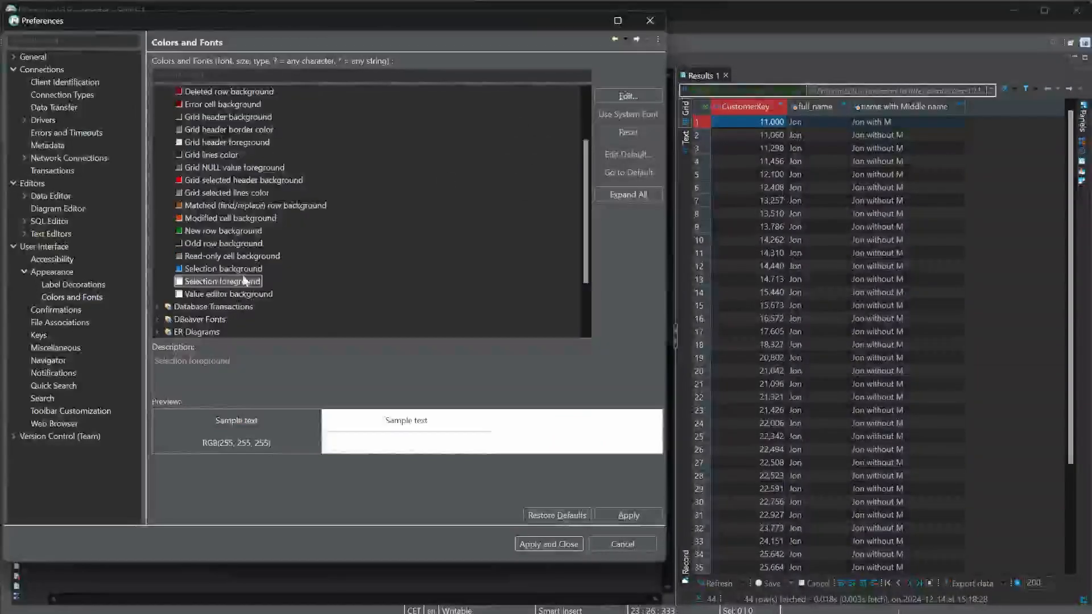
double_click(244, 273)
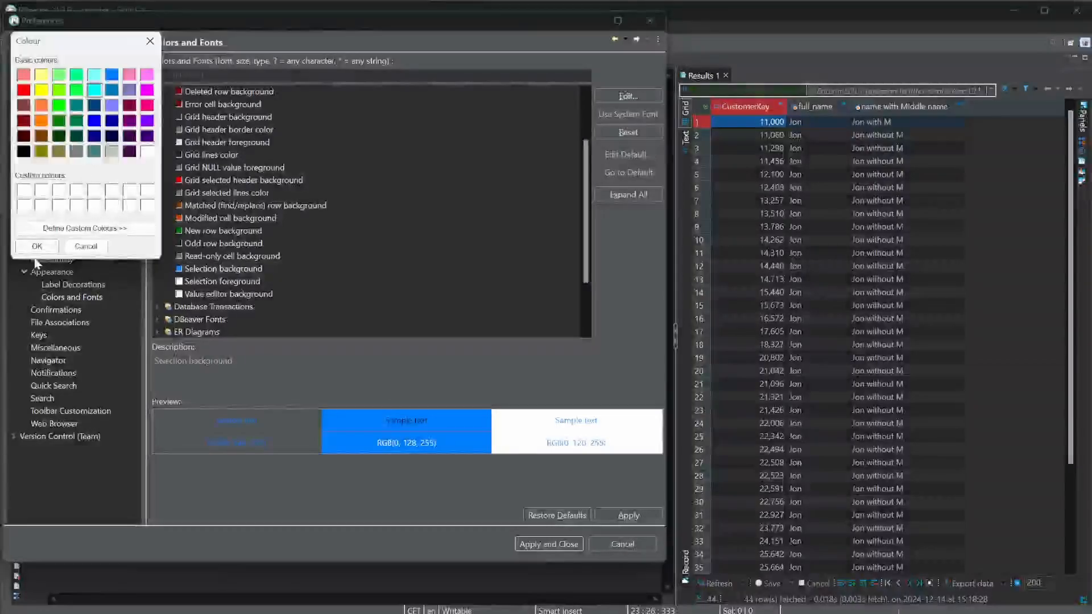
click(36, 247)
click(629, 516)
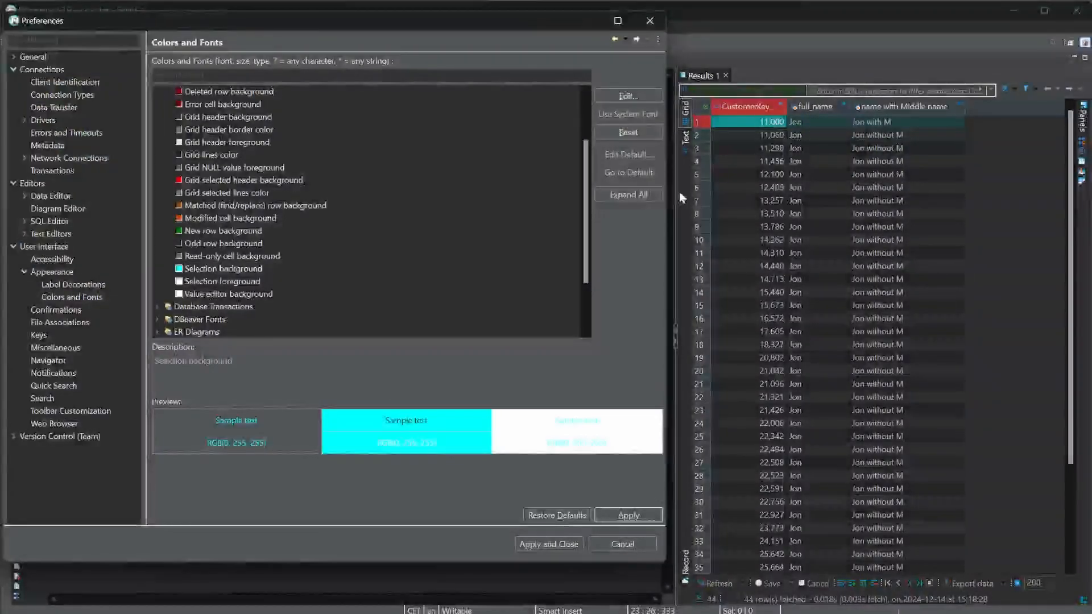
Set the grid NULL value foreground to pink, RGB(255, 0, 128), and apply it.
click(255, 167)
scroll(511, 233, up, 2)
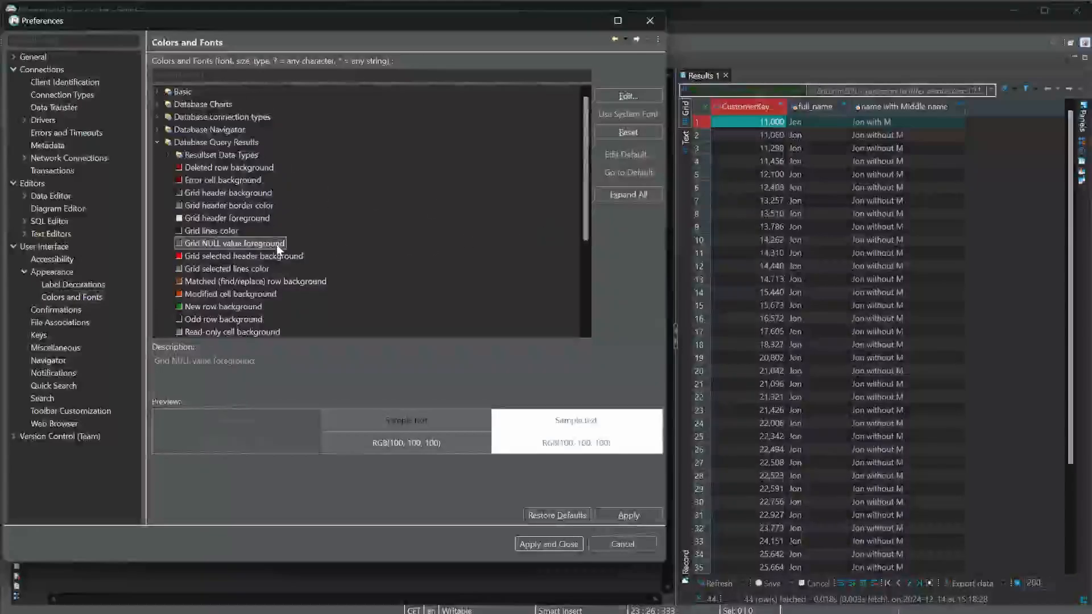
click(628, 96)
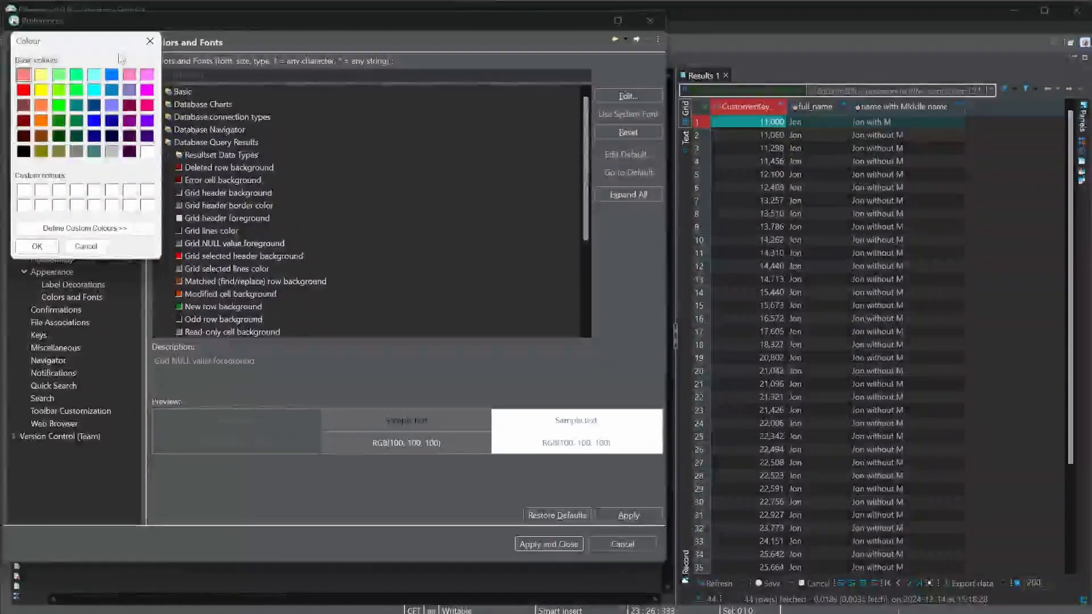
drag(121, 58, 526, 159)
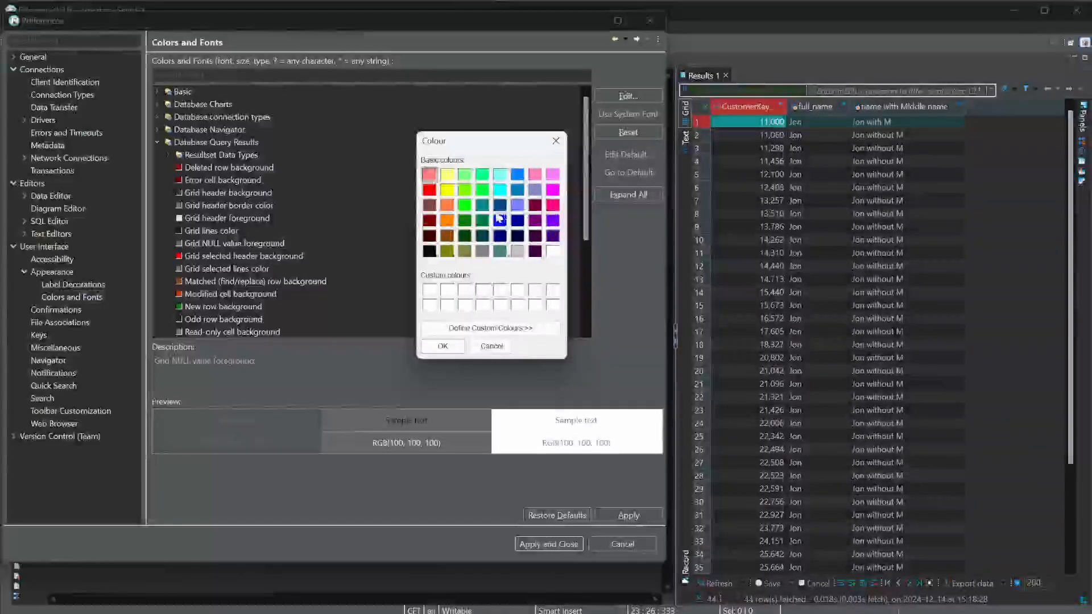
click(552, 204)
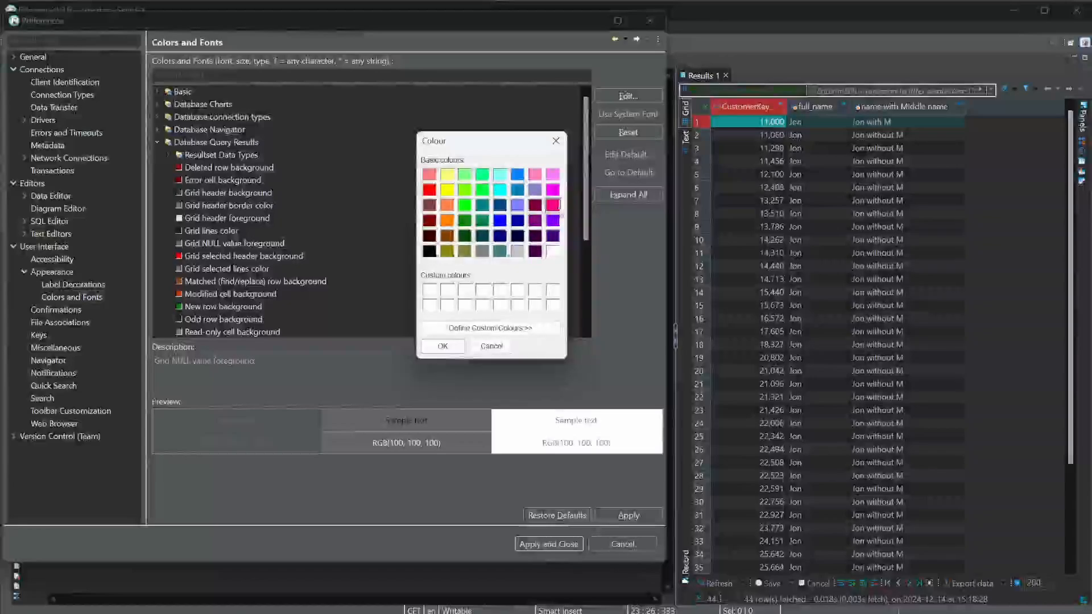
click(442, 346)
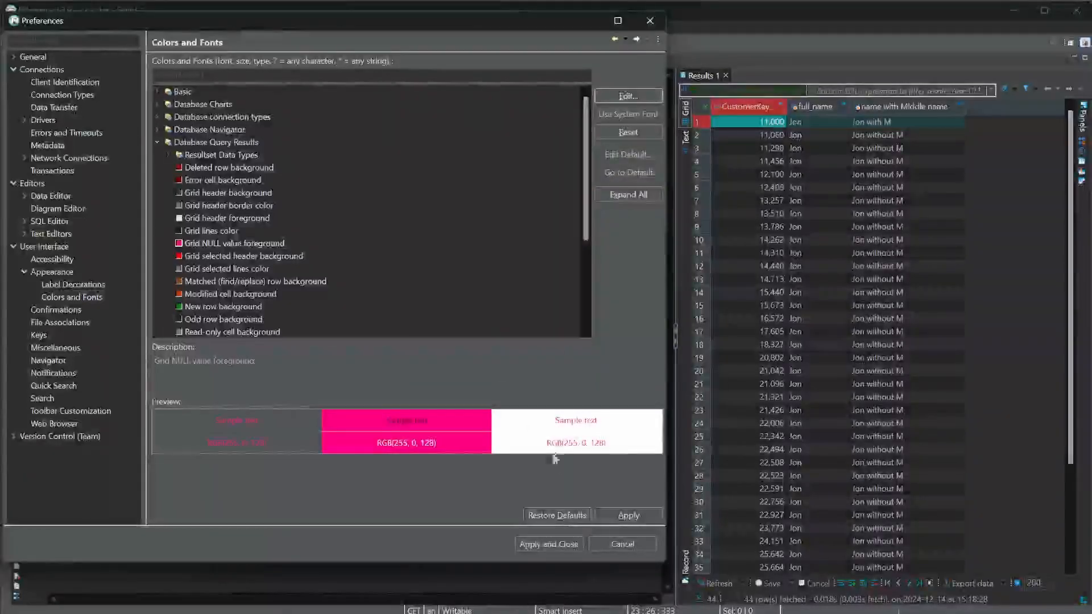
click(629, 518)
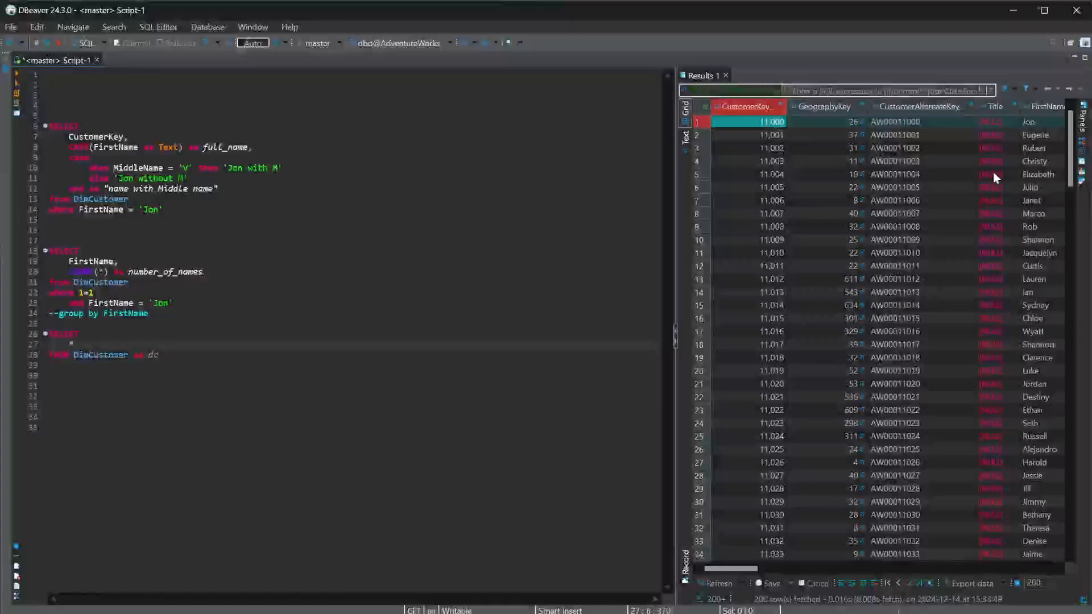
Reopen the global Colors and Fonts preferences from the script's properties through the SQL editor settings.
click(468, 333)
click(191, 322)
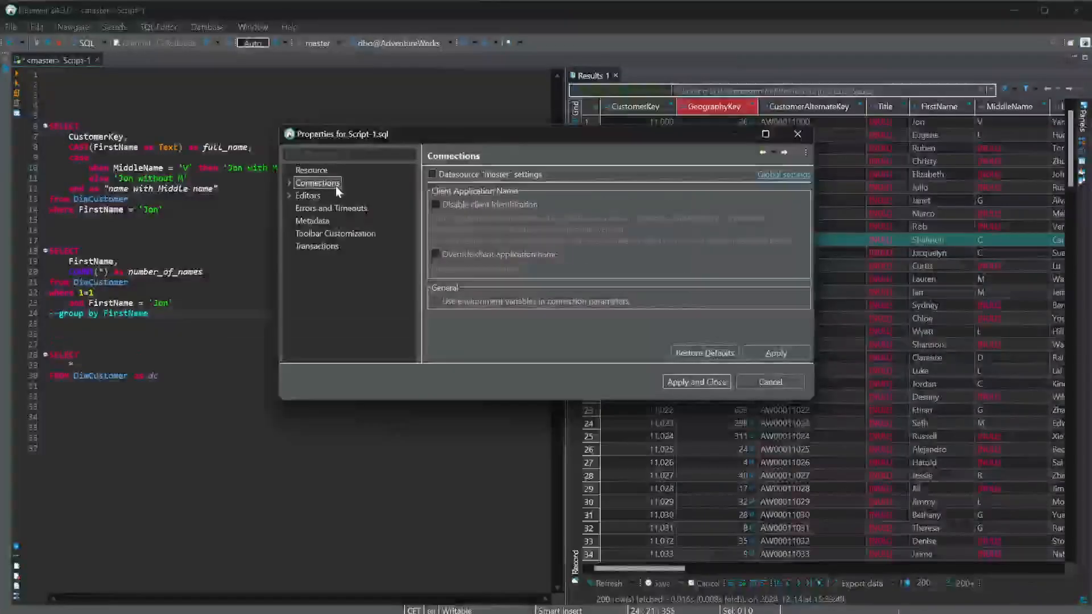
click(799, 176)
click(155, 230)
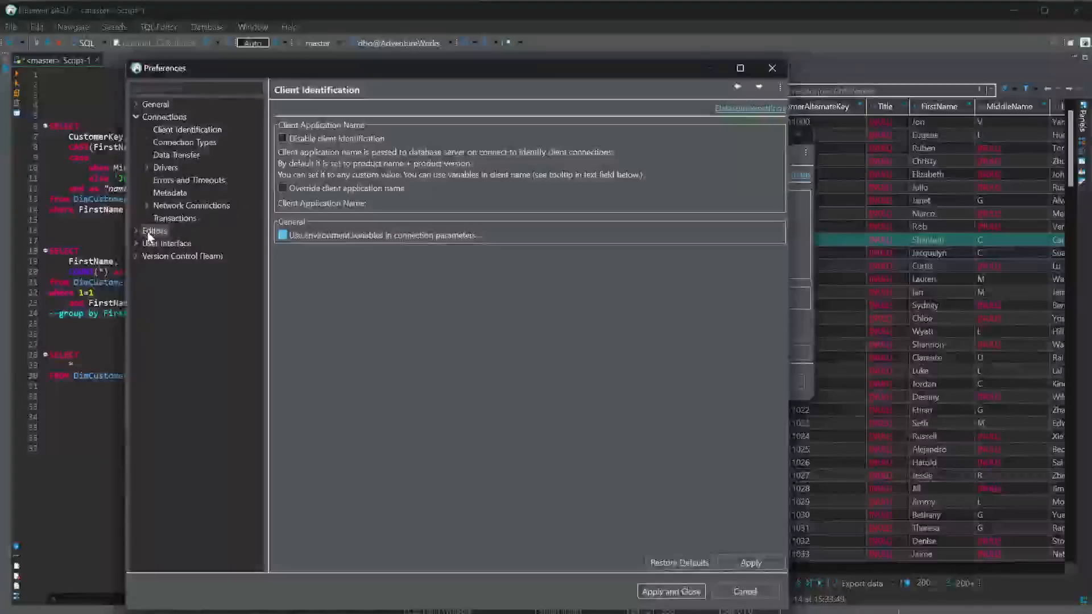
click(136, 230)
click(171, 268)
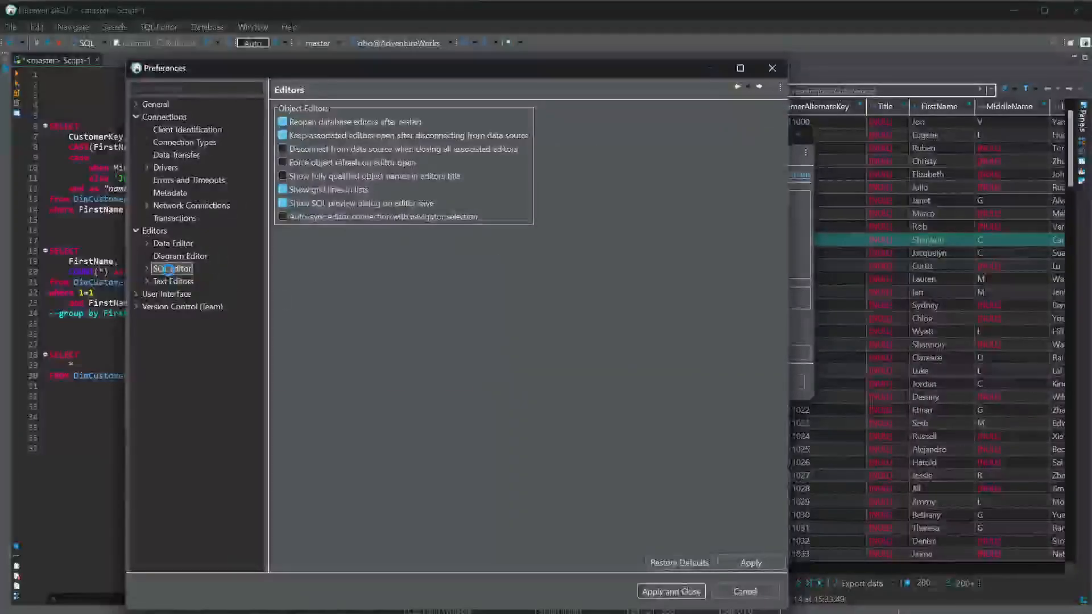
click(347, 370)
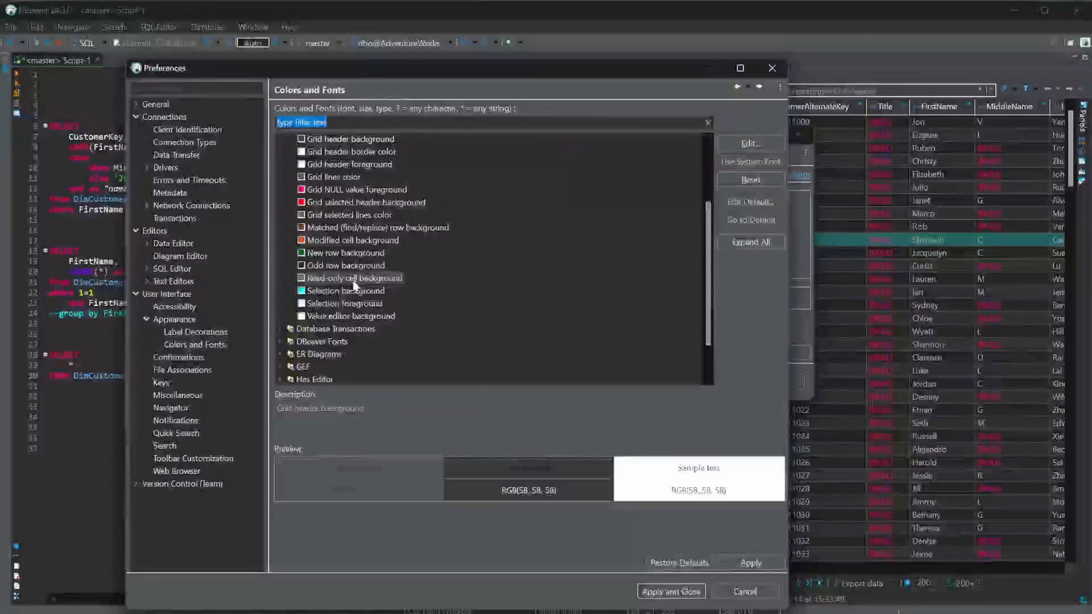
Darken the cyan selection background slightly using a custom colour, then apply it and close the settings.
click(384, 290)
click(750, 143)
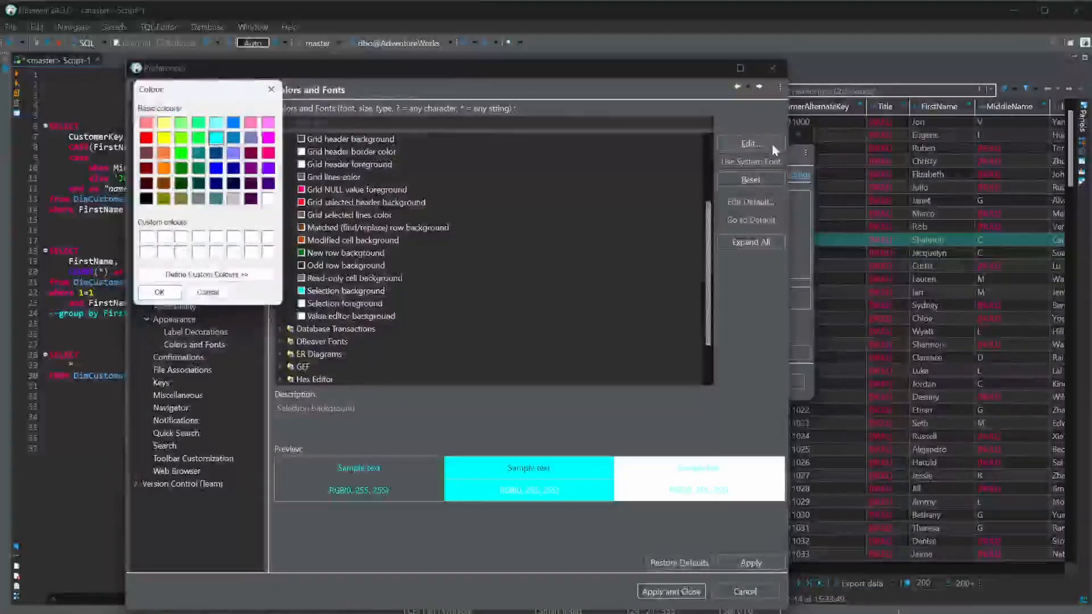
click(239, 275)
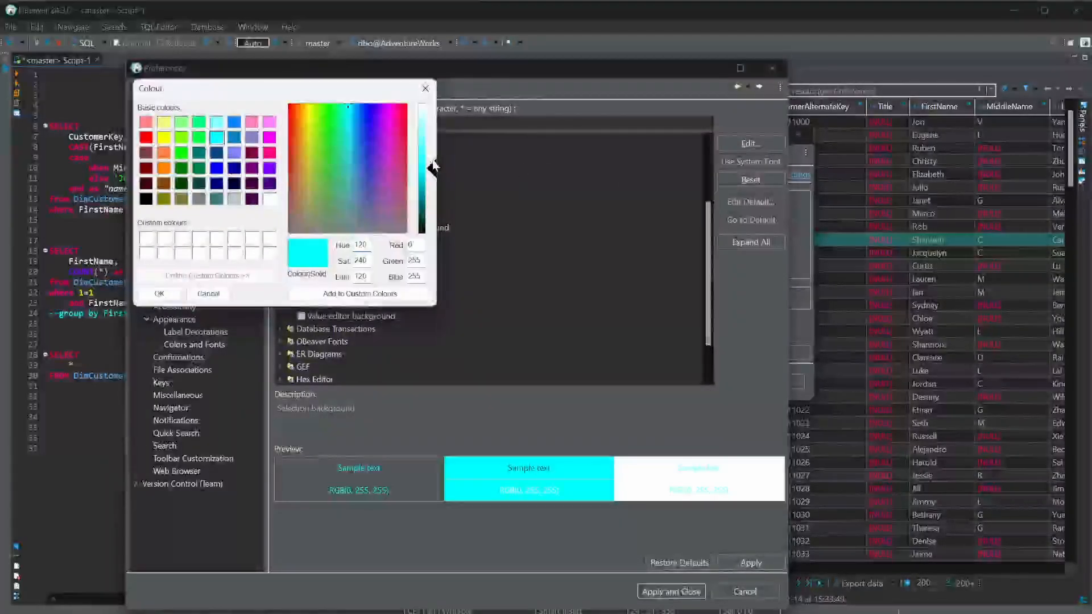
drag(433, 169, 432, 188)
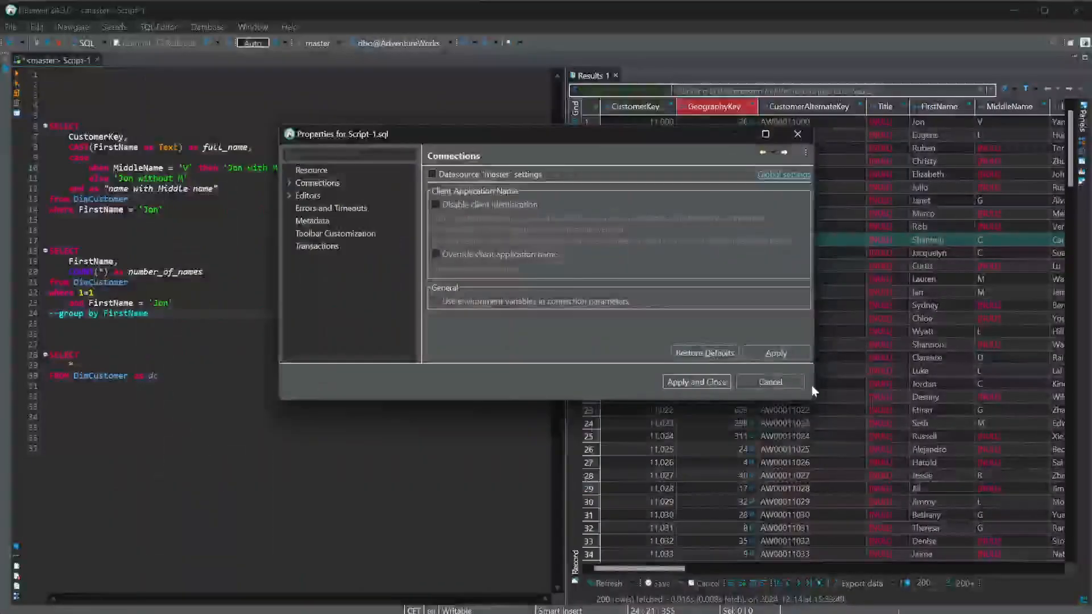
click(691, 381)
Select several cells in the results grid to check the selection and header highlight colours.
click(763, 316)
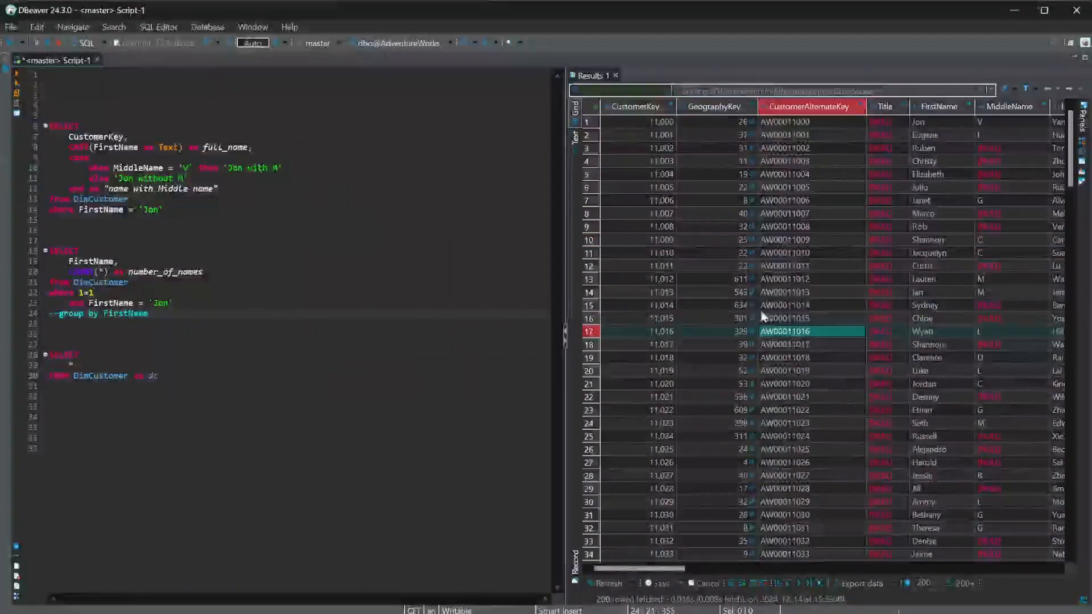
click(726, 244)
click(729, 253)
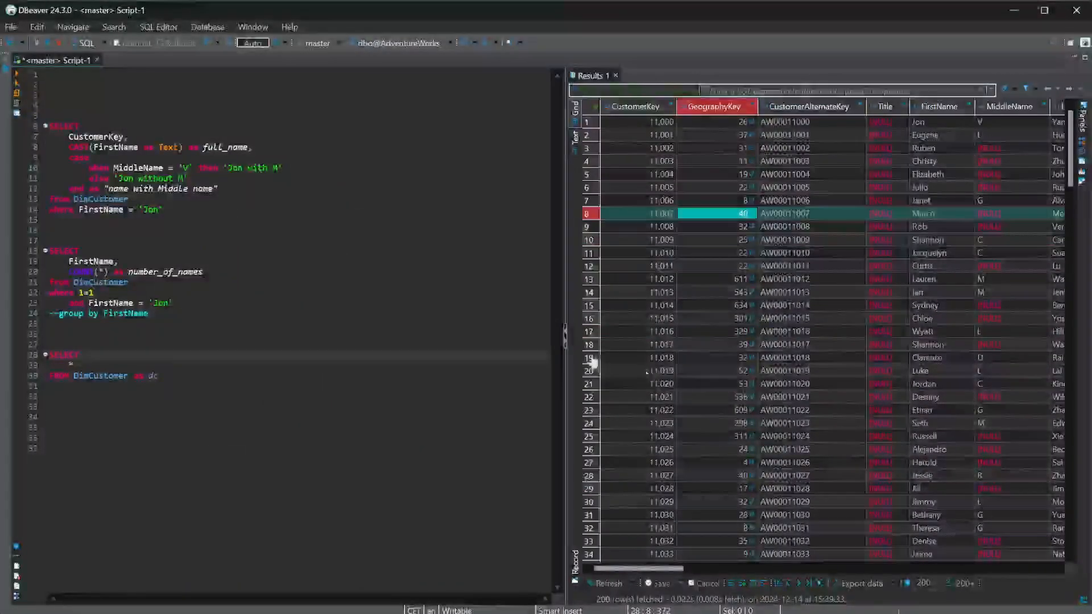
click(199, 273)
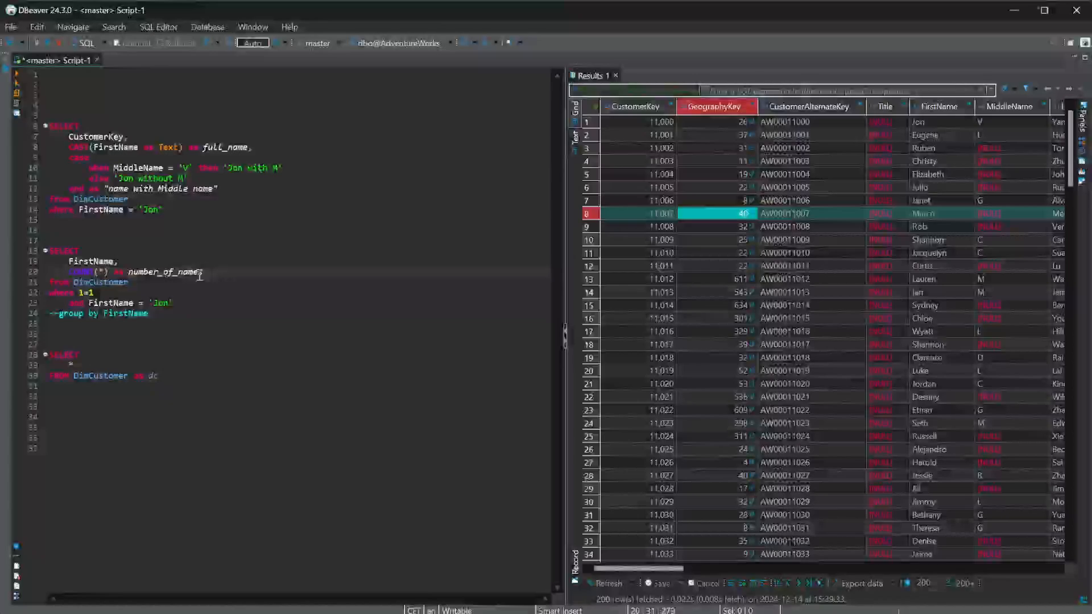